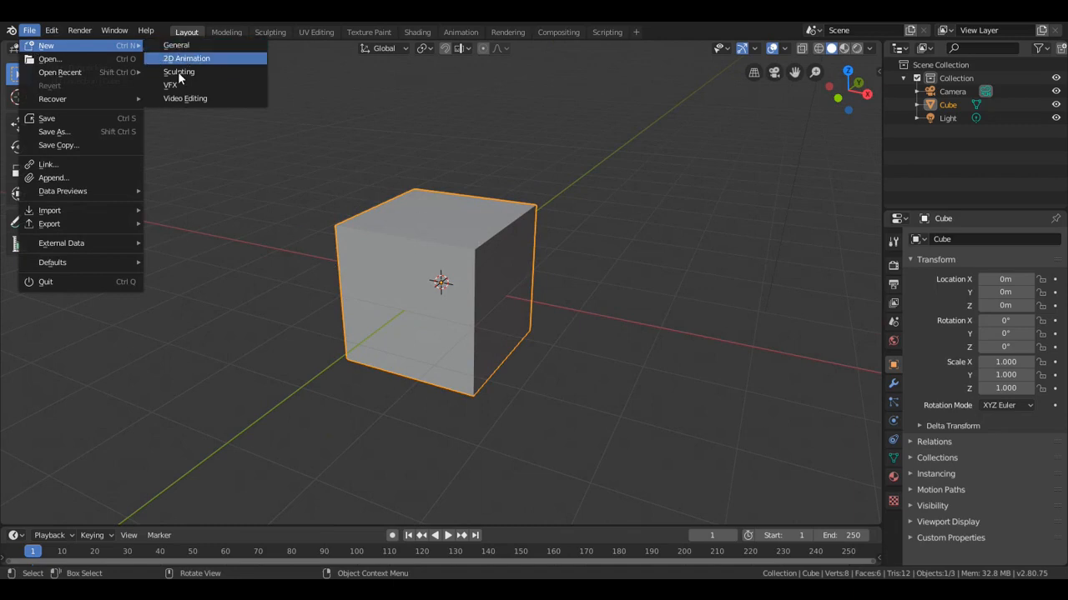
# Step: Create a new 2D Animation file and sketch loose curved pencil strokes across the left half and centre of the canvas
pyautogui.click(175, 61)
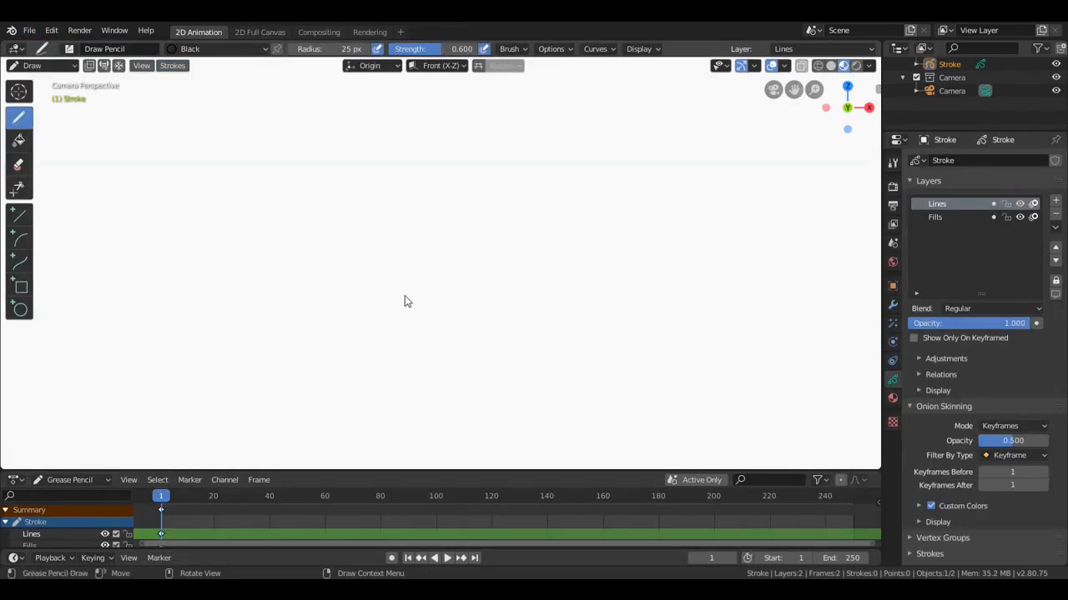
pyautogui.moveTo(279, 197)
pyautogui.mouseDown()
pyautogui.moveTo(302, 262)
pyautogui.moveTo(356, 242)
pyautogui.mouseUp()
pyautogui.moveTo(333, 239); pyautogui.dragTo(373, 225)
pyautogui.moveTo(333, 161); pyautogui.dragTo(342, 108)
pyautogui.moveTo(320, 142); pyautogui.dragTo(292, 114)
pyautogui.moveTo(293, 159); pyautogui.dragTo(230, 168)
pyautogui.moveTo(261, 175)
pyautogui.mouseDown()
pyautogui.moveTo(231, 219)
pyautogui.moveTo(255, 276)
pyautogui.moveTo(354, 328)
pyautogui.mouseUp()
pyautogui.moveTo(299, 287); pyautogui.dragTo(414, 286)
pyautogui.moveTo(337, 275)
pyautogui.mouseDown()
pyautogui.moveTo(451, 265)
pyautogui.moveTo(464, 327)
pyautogui.mouseUp()
pyautogui.moveTo(427, 283); pyautogui.dragTo(463, 342)
pyautogui.moveTo(467, 294)
pyautogui.mouseDown()
pyautogui.moveTo(474, 352)
pyautogui.moveTo(542, 352)
pyautogui.mouseUp()
pyautogui.moveTo(534, 344); pyautogui.dragTo(551, 283)
pyautogui.moveTo(538, 280); pyautogui.dragTo(604, 218)
pyautogui.moveTo(569, 261)
pyautogui.mouseDown()
pyautogui.moveTo(621, 253)
pyautogui.moveTo(650, 210)
pyautogui.moveTo(639, 169)
pyautogui.moveTo(628, 192)
pyautogui.mouseUp()
pyautogui.moveTo(624, 188)
pyautogui.mouseDown()
pyautogui.moveTo(604, 210)
pyautogui.moveTo(618, 205)
pyautogui.moveTo(630, 244)
pyautogui.mouseUp()
# Step: Sketch a horned face with eyes, nose, mouth and chin in pencil at the right end of the curved strokes
pyautogui.moveTo(596, 242)
pyautogui.mouseDown()
pyautogui.moveTo(640, 265)
pyautogui.moveTo(649, 230)
pyautogui.mouseUp()
pyautogui.moveTo(659, 225)
pyautogui.mouseDown()
pyautogui.moveTo(702, 155)
pyautogui.moveTo(703, 96)
pyautogui.moveTo(704, 158)
pyautogui.moveTo(677, 249)
pyautogui.mouseUp()
pyautogui.click(719, 250)
pyautogui.moveTo(672, 167)
pyautogui.mouseDown()
pyautogui.moveTo(650, 193)
pyautogui.moveTo(645, 181)
pyautogui.moveTo(623, 196)
pyautogui.moveTo(612, 173)
pyautogui.mouseUp()
pyautogui.moveTo(648, 220); pyautogui.dragTo(657, 219)
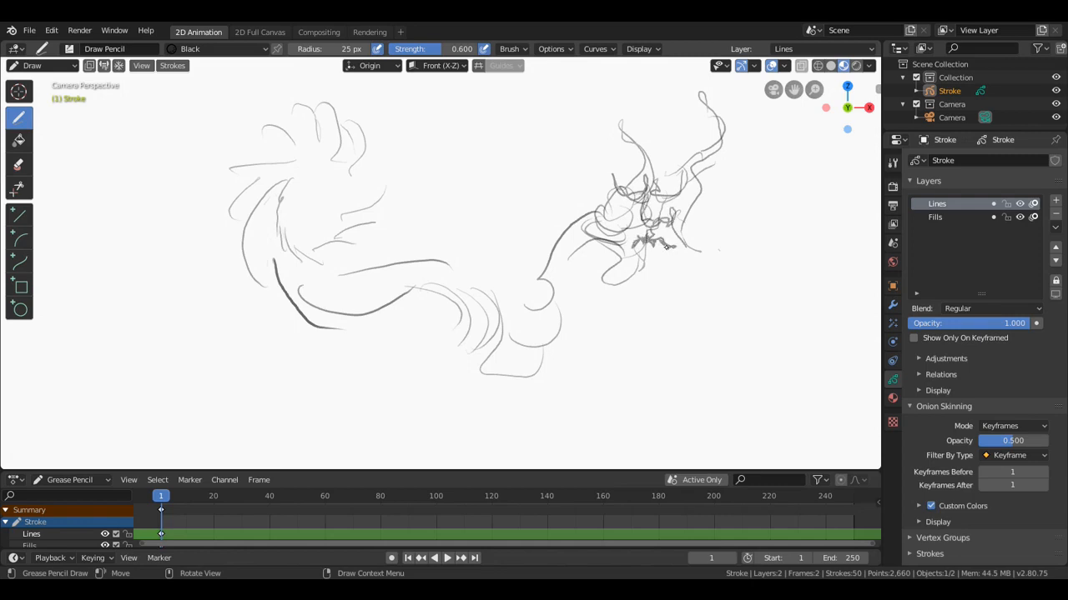
pyautogui.moveTo(686, 184)
pyautogui.mouseDown()
pyautogui.moveTo(646, 167)
pyautogui.moveTo(620, 225)
pyautogui.moveTo(653, 281)
pyautogui.moveTo(681, 282)
pyautogui.mouseUp()
pyautogui.moveTo(684, 281); pyautogui.dragTo(716, 265)
pyautogui.moveTo(685, 158)
pyautogui.mouseDown()
pyautogui.moveTo(709, 134)
pyautogui.moveTo(673, 171)
pyautogui.moveTo(642, 121)
pyautogui.moveTo(658, 77)
pyautogui.moveTo(617, 191)
pyautogui.mouseUp()
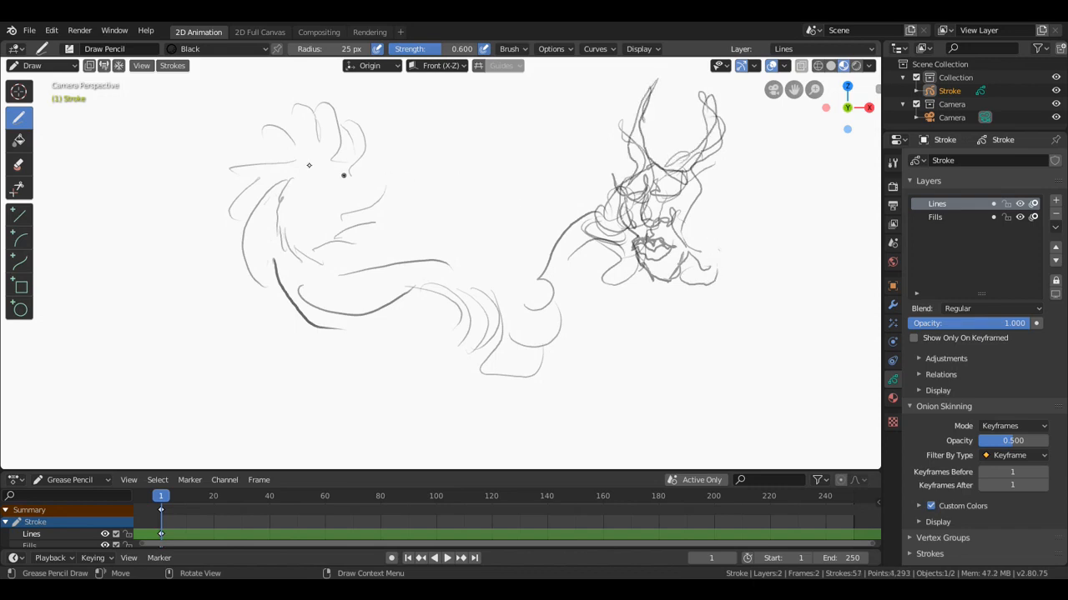
# Step: Erase the strokes beside the horned face with the Eraser Soft brush and return to the Draw tool
pyautogui.click(18, 164)
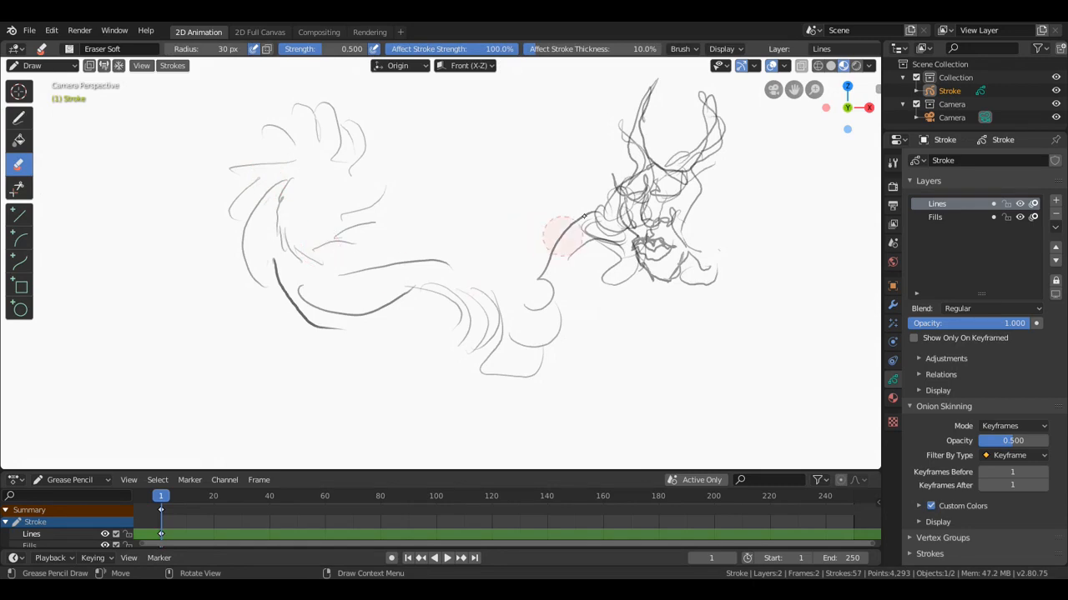
pyautogui.moveTo(609, 202)
pyautogui.mouseDown()
pyautogui.moveTo(613, 191)
pyautogui.moveTo(582, 212)
pyautogui.moveTo(560, 252)
pyautogui.moveTo(571, 266)
pyautogui.mouseUp()
pyautogui.click(19, 118)
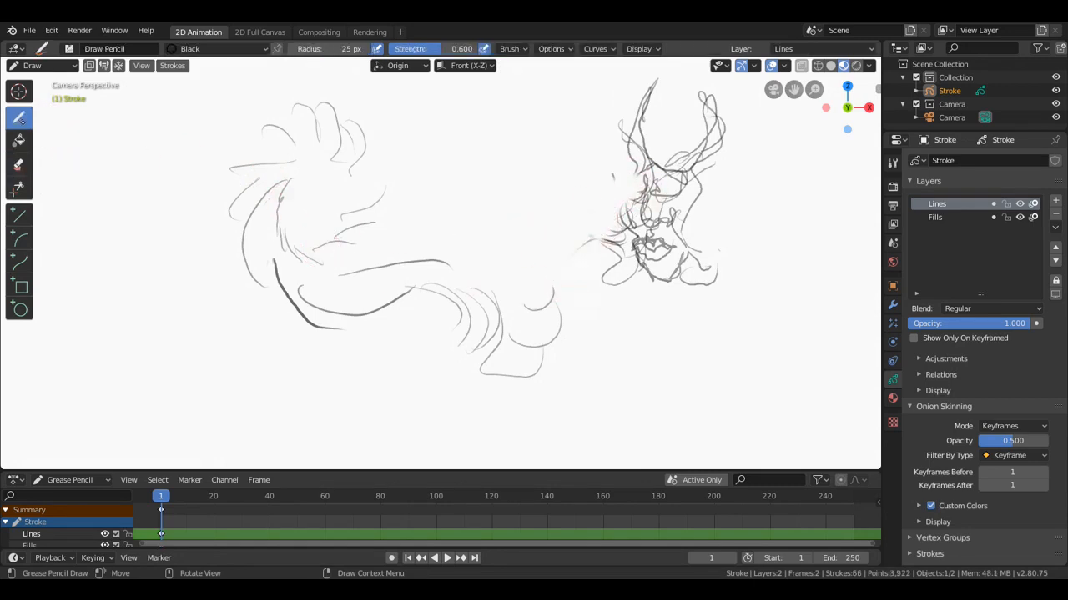
# Step: Draw thin pencil strokes at the canvas's left, then enlarge the brush radius and add thick zigzag strokes beside them
pyautogui.moveTo(155, 217); pyautogui.dragTo(218, 164)
pyautogui.moveTo(182, 198); pyautogui.dragTo(194, 200)
pyautogui.moveTo(329, 52); pyautogui.dragTo(338, 52)
pyautogui.moveTo(237, 122); pyautogui.dragTo(200, 221)
pyautogui.moveTo(232, 167)
pyautogui.mouseDown()
pyautogui.moveTo(224, 251)
pyautogui.moveTo(242, 345)
pyautogui.mouseUp()
pyautogui.moveTo(190, 286); pyautogui.dragTo(235, 307)
# Step: Draw thin strokes at a 14 px radius on the far left and a zigzag at 44 px in the canvas's middle
pyautogui.moveTo(318, 51); pyautogui.dragTo(297, 52)
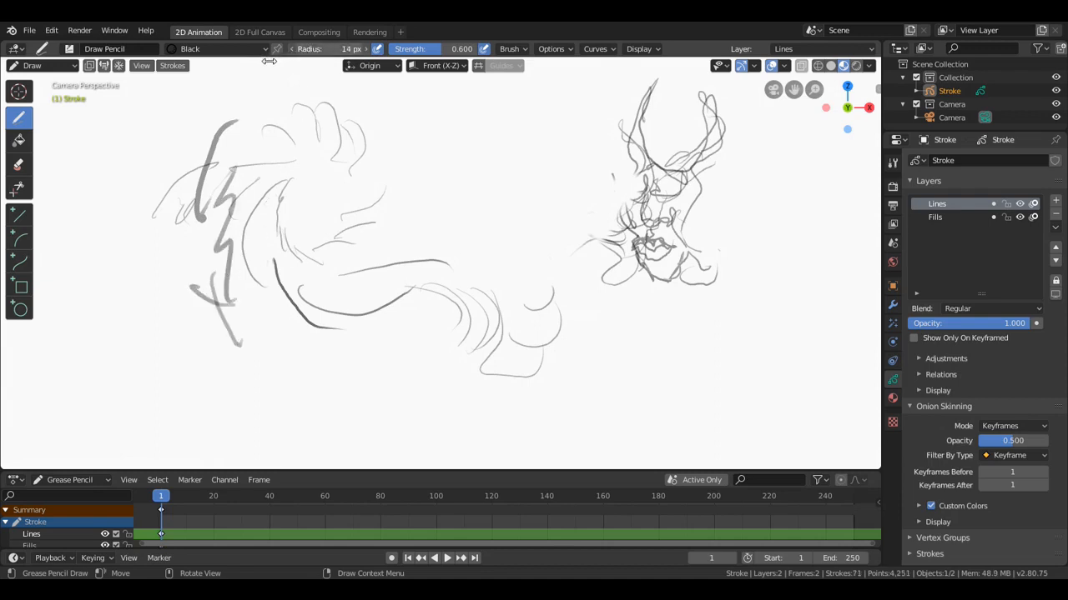
pyautogui.moveTo(185, 119)
pyautogui.mouseDown()
pyautogui.moveTo(156, 149)
pyautogui.moveTo(140, 191)
pyautogui.moveTo(162, 295)
pyautogui.moveTo(174, 246)
pyautogui.mouseUp()
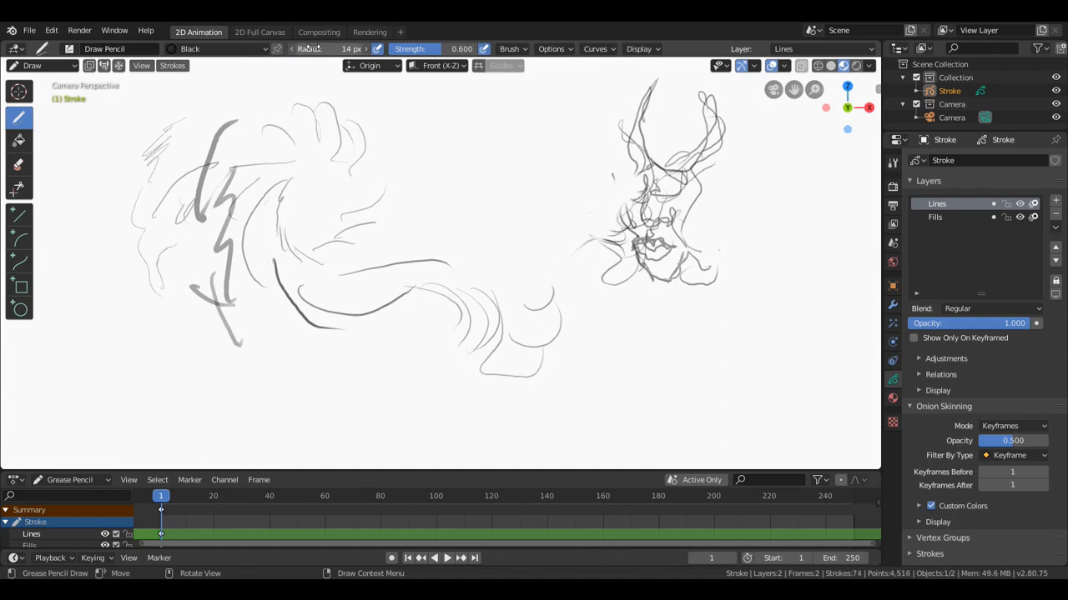
pyautogui.moveTo(331, 51); pyautogui.dragTo(355, 52)
pyautogui.moveTo(396, 129); pyautogui.dragTo(444, 233)
# Step: Draw dark zigzags at a higher brush strength and lighter zigzags at a strength of 0.370 between the middle and the face
pyautogui.moveTo(394, 49); pyautogui.dragTo(464, 49)
pyautogui.moveTo(477, 111); pyautogui.dragTo(487, 214)
pyautogui.moveTo(534, 113)
pyautogui.mouseDown()
pyautogui.moveTo(509, 177)
pyautogui.moveTo(524, 235)
pyautogui.mouseUp()
pyautogui.moveTo(453, 49); pyautogui.dragTo(409, 49)
pyautogui.moveTo(560, 120); pyautogui.dragTo(544, 257)
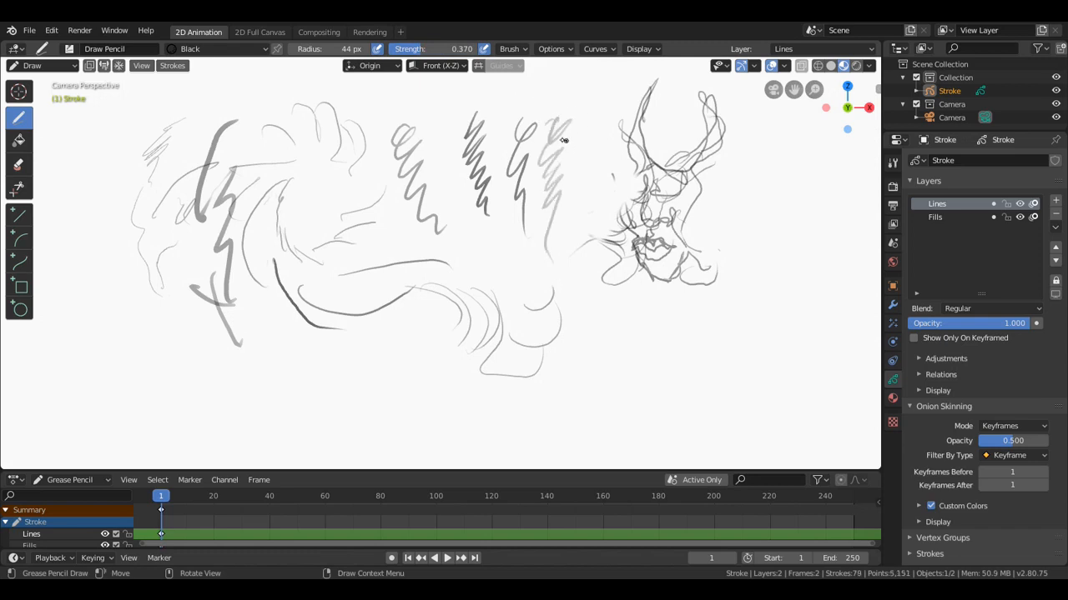
pyautogui.moveTo(580, 169); pyautogui.dragTo(577, 269)
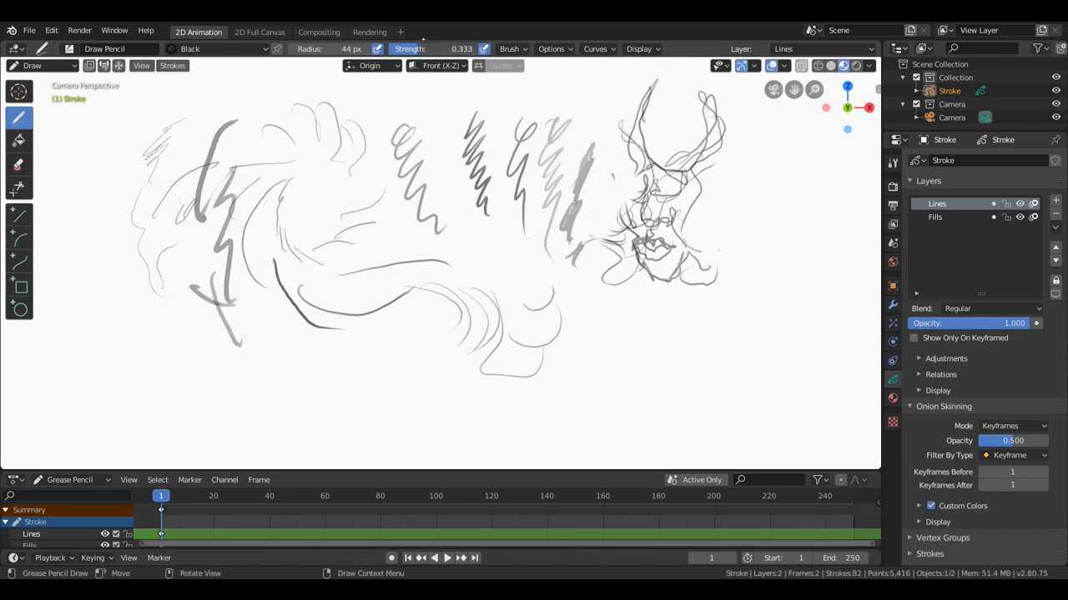
# Step: Scribble pale and darker strokes over the middle zigzags at varying brush strengths, including 0.407
pyautogui.moveTo(424, 49)
pyautogui.mouseDown()
pyautogui.moveTo(391, 50)
pyautogui.moveTo(367, 108)
pyautogui.moveTo(388, 177)
pyautogui.mouseUp()
pyautogui.moveTo(407, 50)
pyautogui.mouseDown()
pyautogui.moveTo(397, 50)
pyautogui.moveTo(425, 50)
pyautogui.moveTo(459, 188)
pyautogui.mouseUp()
pyautogui.moveTo(446, 130)
pyautogui.mouseDown()
pyautogui.moveTo(429, 85)
pyautogui.moveTo(419, 139)
pyautogui.moveTo(431, 177)
pyautogui.moveTo(452, 210)
pyautogui.moveTo(470, 208)
pyautogui.moveTo(482, 273)
pyautogui.moveTo(506, 278)
pyautogui.mouseUp()
pyautogui.moveTo(501, 275)
pyautogui.mouseDown()
pyautogui.moveTo(525, 288)
pyautogui.moveTo(498, 156)
pyautogui.moveTo(512, 111)
pyautogui.mouseUp()
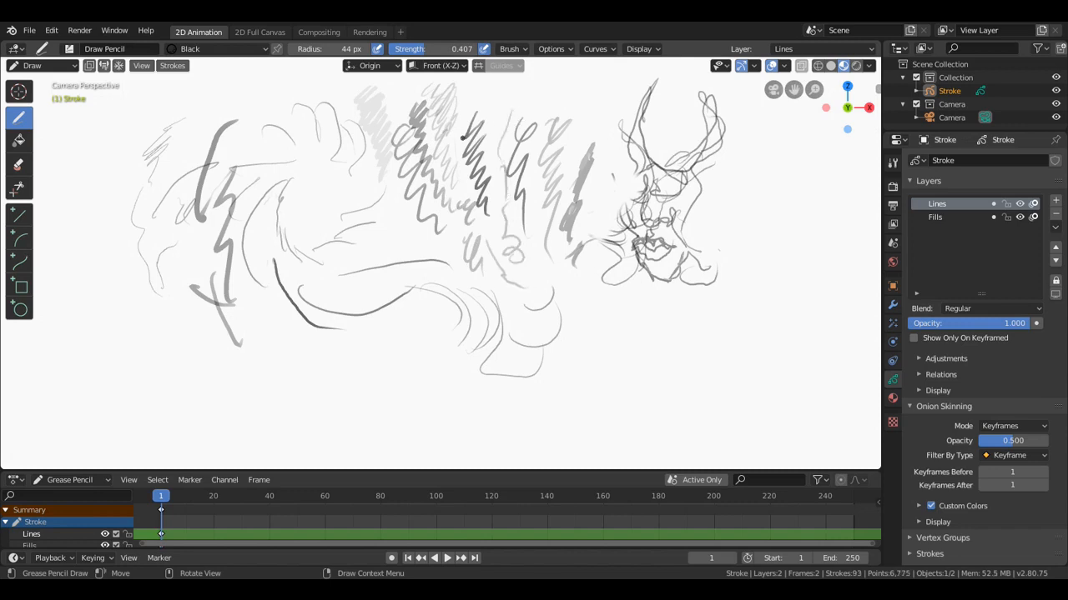
pyautogui.moveTo(397, 205)
pyautogui.mouseDown()
pyautogui.moveTo(377, 255)
pyautogui.moveTo(419, 250)
pyautogui.moveTo(450, 230)
pyautogui.mouseUp()
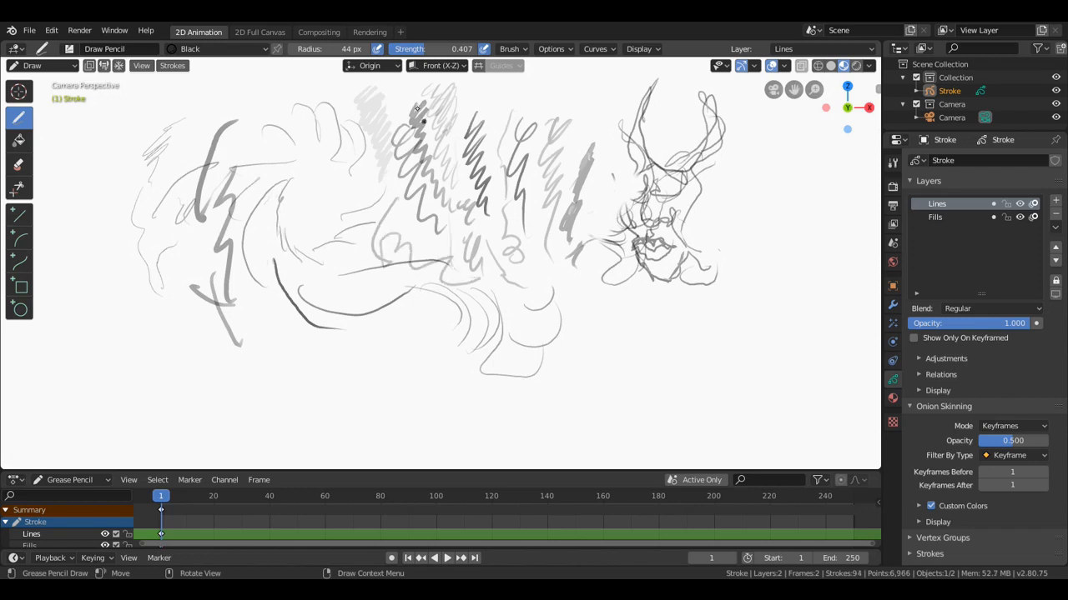
# Step: Set the pencil strength to 0.252 and look at the brush data settings
pyautogui.moveTo(422, 50); pyautogui.dragTo(406, 50)
pyautogui.click(514, 52)
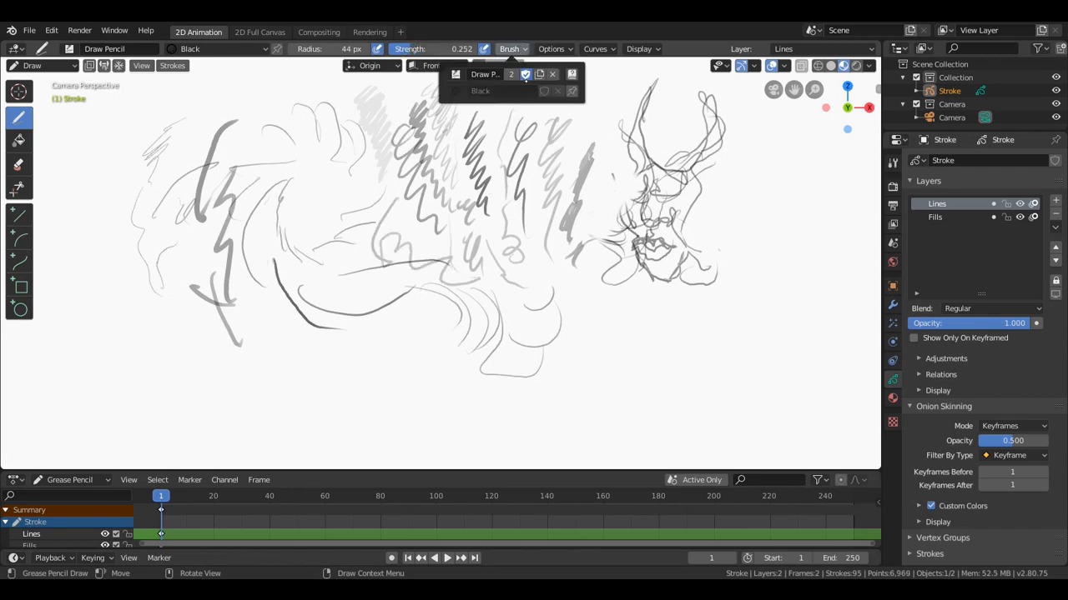
pyautogui.click(501, 192)
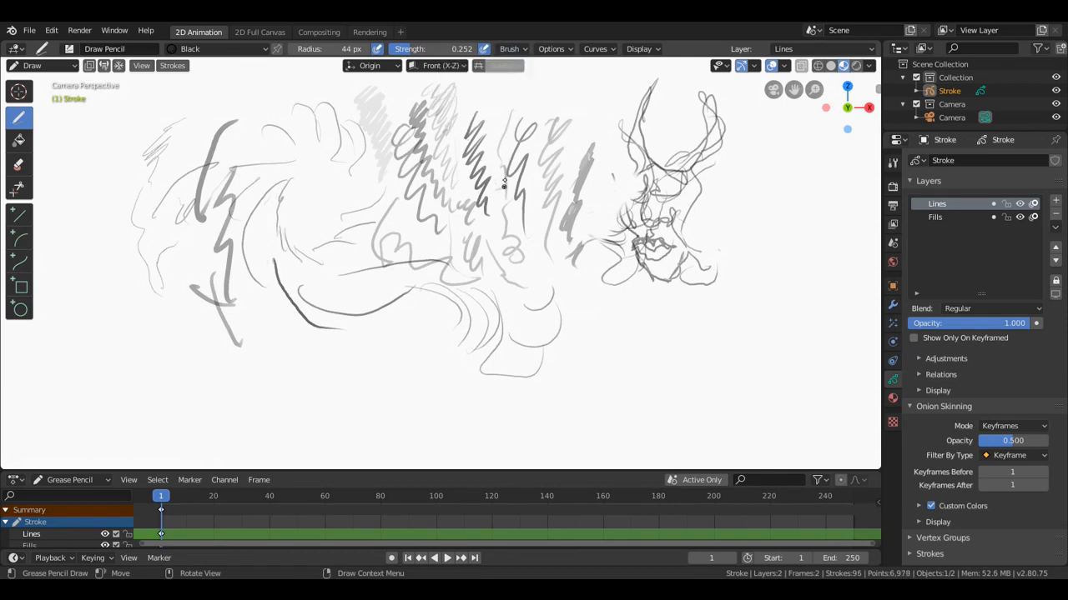
pyautogui.rightClick(489, 138)
# Step: Switch to the Draw Block brush and scribble a thick black patch at the canvas's far left
pyautogui.click(132, 50)
pyautogui.click(69, 49)
pyautogui.click(69, 50)
pyautogui.click(90, 96)
pyautogui.moveTo(62, 172)
pyautogui.mouseDown()
pyautogui.moveTo(105, 148)
pyautogui.moveTo(80, 215)
pyautogui.moveTo(85, 269)
pyautogui.mouseUp()
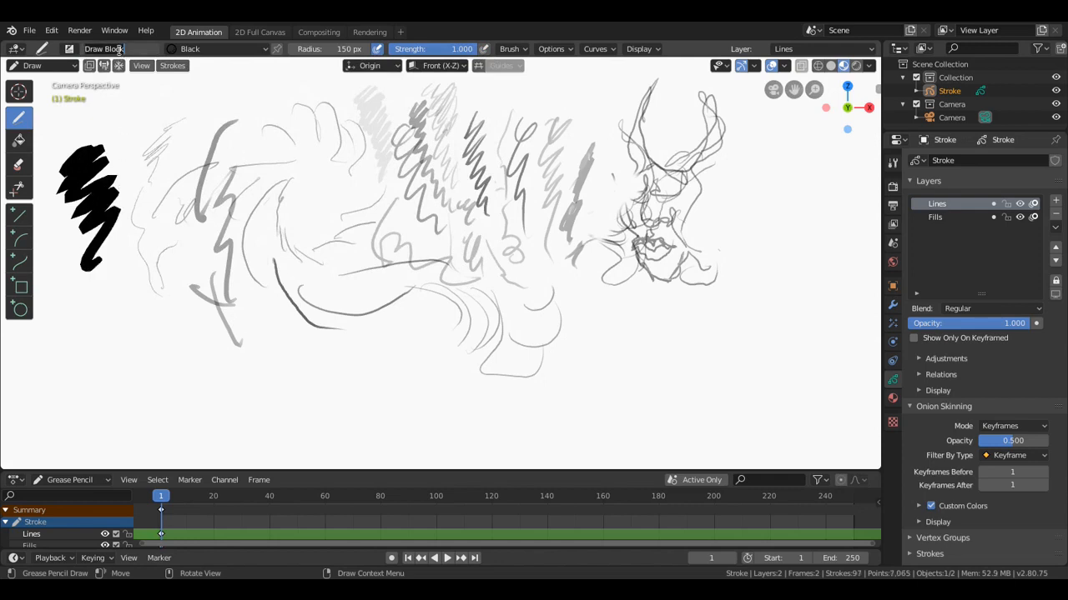
# Step: Switch to the Draw Ink brush and draw a zigzag and some handwriting in the lower left of the canvas
pyautogui.click(69, 49)
pyautogui.click(135, 105)
pyautogui.moveTo(133, 253)
pyautogui.mouseDown()
pyautogui.moveTo(123, 272)
pyautogui.moveTo(155, 375)
pyautogui.mouseUp()
pyautogui.moveTo(190, 309)
pyautogui.mouseDown()
pyautogui.moveTo(224, 365)
pyautogui.moveTo(247, 359)
pyautogui.mouseUp()
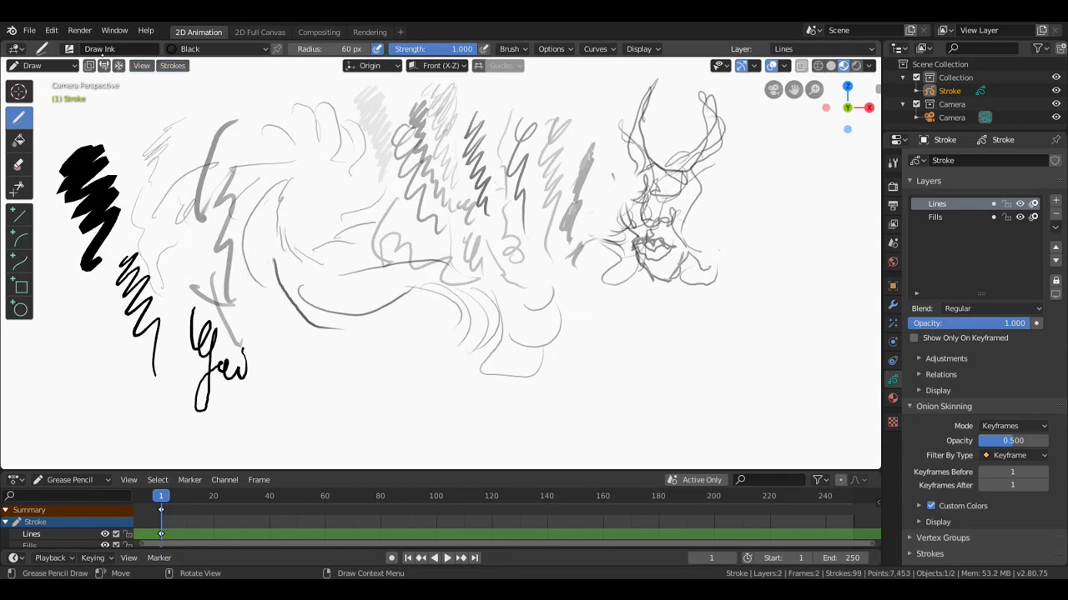
# Step: Scribble a black zigzag over the thick grey strokes with the Draw Marker brush
pyautogui.click(69, 50)
pyautogui.click(203, 87)
pyautogui.moveTo(244, 145)
pyautogui.mouseDown()
pyautogui.moveTo(254, 196)
pyautogui.moveTo(240, 237)
pyautogui.mouseUp()
# Step: Switch to the Draw Noise brush and draw two short handwritten squiggles near the marker scribble and below it
pyautogui.click(69, 50)
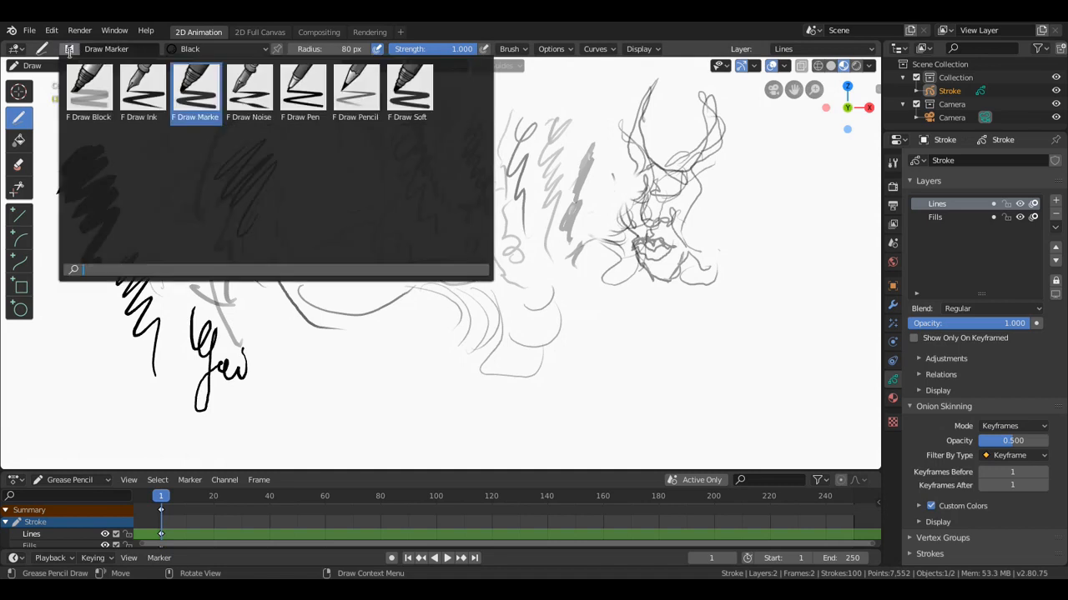
pyautogui.click(244, 114)
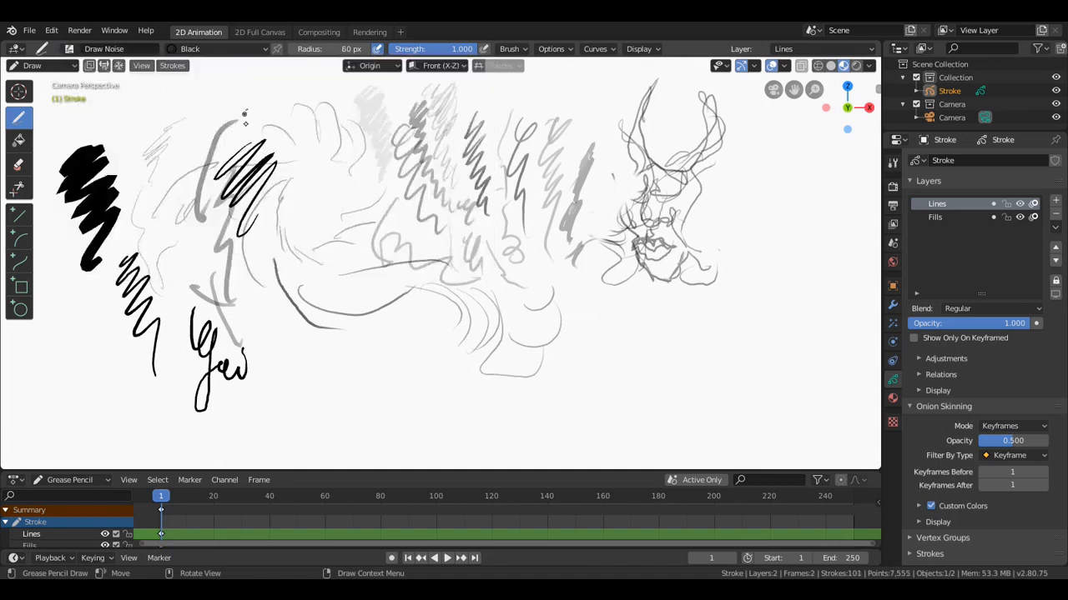
pyautogui.moveTo(284, 147); pyautogui.dragTo(296, 213)
pyautogui.moveTo(329, 261); pyautogui.dragTo(334, 342)
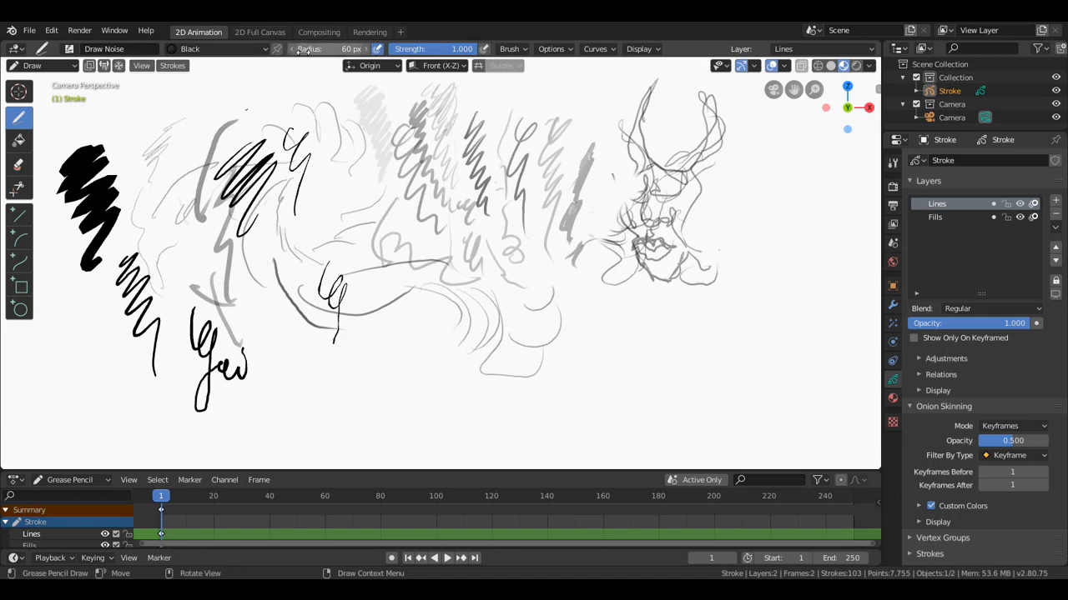
# Step: Set the noise brush radius to 85 px and handwrite a full name on two lines across the lower middle
pyautogui.moveTo(328, 52)
pyautogui.mouseDown()
pyautogui.moveTo(352, 52)
pyautogui.moveTo(325, 53)
pyautogui.mouseUp()
pyautogui.moveTo(375, 237)
pyautogui.mouseDown()
pyautogui.moveTo(417, 284)
pyautogui.moveTo(409, 325)
pyautogui.moveTo(422, 354)
pyautogui.moveTo(479, 333)
pyautogui.moveTo(515, 261)
pyautogui.moveTo(546, 250)
pyautogui.moveTo(529, 355)
pyautogui.moveTo(547, 333)
pyautogui.moveTo(575, 359)
pyautogui.moveTo(641, 354)
pyautogui.moveTo(679, 326)
pyautogui.mouseUp()
pyautogui.click(473, 309)
pyautogui.moveTo(500, 384)
pyautogui.mouseDown()
pyautogui.moveTo(477, 442)
pyautogui.moveTo(505, 425)
pyautogui.moveTo(560, 432)
pyautogui.moveTo(588, 409)
pyautogui.moveTo(635, 440)
pyautogui.moveTo(659, 434)
pyautogui.mouseUp()
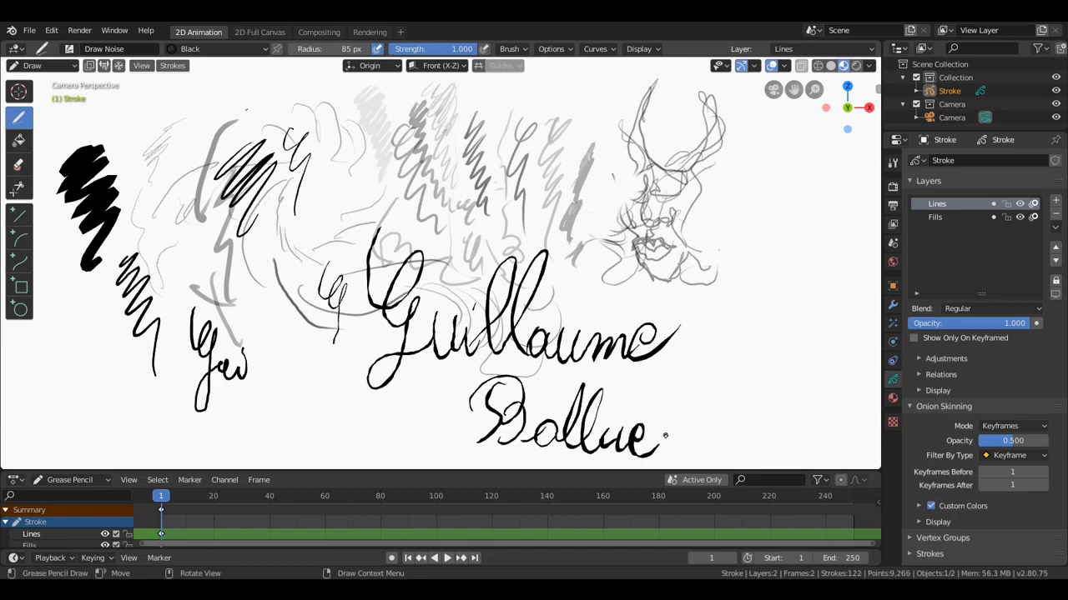
# Step: Draw curved ornamental strokes beside the horned face and ink over its eyes, nose, mouth, horn and jaw
pyautogui.moveTo(690, 289)
pyautogui.mouseDown()
pyautogui.moveTo(689, 368)
pyautogui.moveTo(757, 312)
pyautogui.moveTo(759, 274)
pyautogui.mouseUp()
pyautogui.moveTo(734, 297); pyautogui.dragTo(792, 171)
pyautogui.moveTo(739, 220); pyautogui.dragTo(799, 196)
pyautogui.moveTo(742, 236)
pyautogui.mouseDown()
pyautogui.moveTo(772, 231)
pyautogui.moveTo(751, 354)
pyautogui.mouseUp()
pyautogui.moveTo(672, 190)
pyautogui.mouseDown()
pyautogui.moveTo(689, 184)
pyautogui.moveTo(686, 201)
pyautogui.mouseUp()
pyautogui.moveTo(624, 178)
pyautogui.mouseDown()
pyautogui.moveTo(637, 196)
pyautogui.moveTo(634, 224)
pyautogui.moveTo(659, 231)
pyautogui.moveTo(673, 203)
pyautogui.mouseUp()
pyautogui.moveTo(649, 239); pyautogui.dragTo(660, 244)
pyautogui.moveTo(654, 243); pyautogui.dragTo(672, 254)
pyautogui.moveTo(678, 180)
pyautogui.mouseDown()
pyautogui.moveTo(710, 112)
pyautogui.moveTo(714, 137)
pyautogui.mouseUp()
pyautogui.moveTo(714, 110)
pyautogui.mouseDown()
pyautogui.moveTo(719, 183)
pyautogui.moveTo(694, 198)
pyautogui.moveTo(681, 244)
pyautogui.moveTo(689, 274)
pyautogui.moveTo(719, 282)
pyautogui.moveTo(634, 260)
pyautogui.moveTo(624, 283)
pyautogui.mouseUp()
pyautogui.moveTo(626, 282); pyautogui.dragTo(628, 289)
pyautogui.moveTo(634, 172); pyautogui.dragTo(627, 190)
# Step: Handwrite an underlined "Bonjour" beside the face and a second "Bonjour" with an introduction and an underlined name above the large signature
pyautogui.moveTo(533, 177)
pyautogui.mouseDown()
pyautogui.moveTo(546, 204)
pyautogui.moveTo(581, 198)
pyautogui.moveTo(618, 219)
pyautogui.mouseUp()
pyautogui.moveTo(522, 224); pyautogui.dragTo(624, 232)
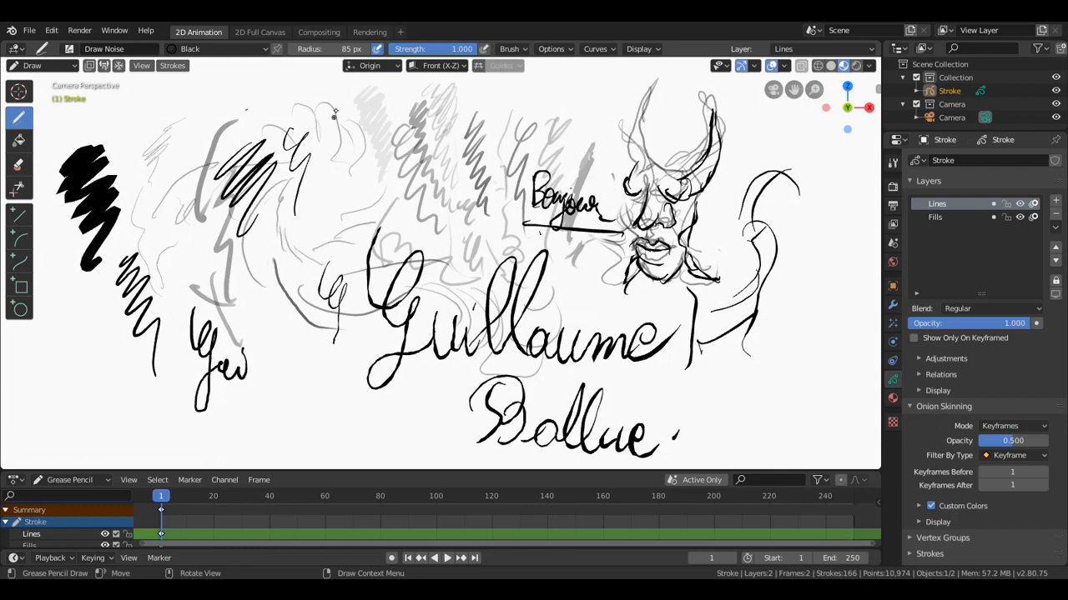
pyautogui.moveTo(317, 112)
pyautogui.mouseDown()
pyautogui.moveTo(322, 100)
pyautogui.moveTo(341, 129)
pyautogui.moveTo(365, 138)
pyautogui.moveTo(377, 125)
pyautogui.moveTo(421, 125)
pyautogui.mouseUp()
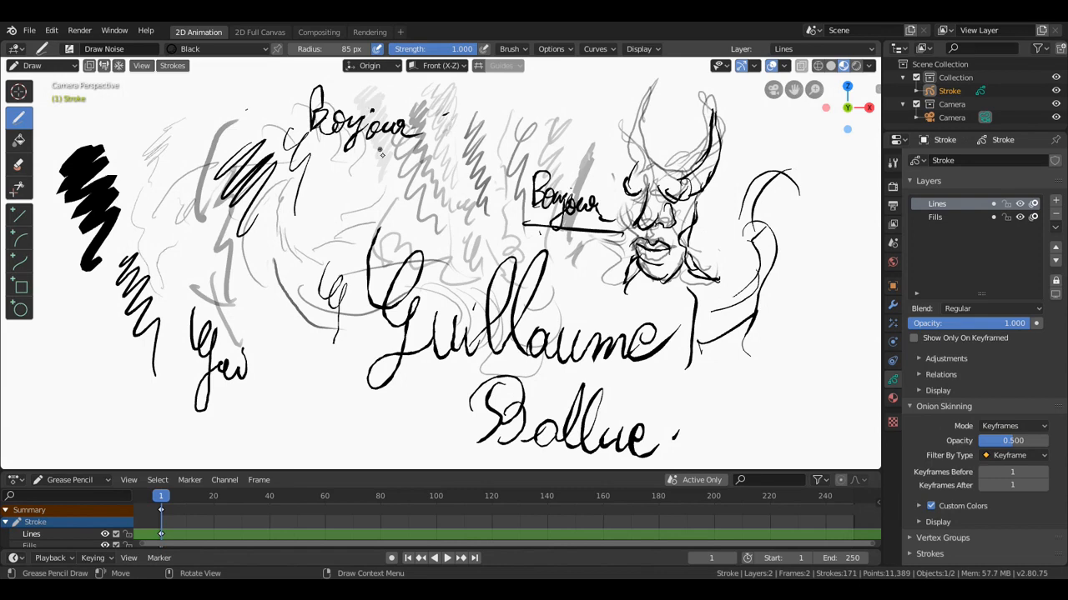
pyautogui.moveTo(326, 164)
pyautogui.mouseDown()
pyautogui.moveTo(331, 188)
pyautogui.moveTo(348, 172)
pyautogui.moveTo(450, 178)
pyautogui.moveTo(511, 164)
pyautogui.moveTo(533, 177)
pyautogui.mouseUp()
pyautogui.moveTo(339, 191)
pyautogui.mouseDown()
pyautogui.moveTo(360, 213)
pyautogui.moveTo(420, 209)
pyautogui.moveTo(439, 219)
pyautogui.mouseUp()
pyautogui.moveTo(334, 235); pyautogui.dragTo(446, 232)
pyautogui.click(455, 219)
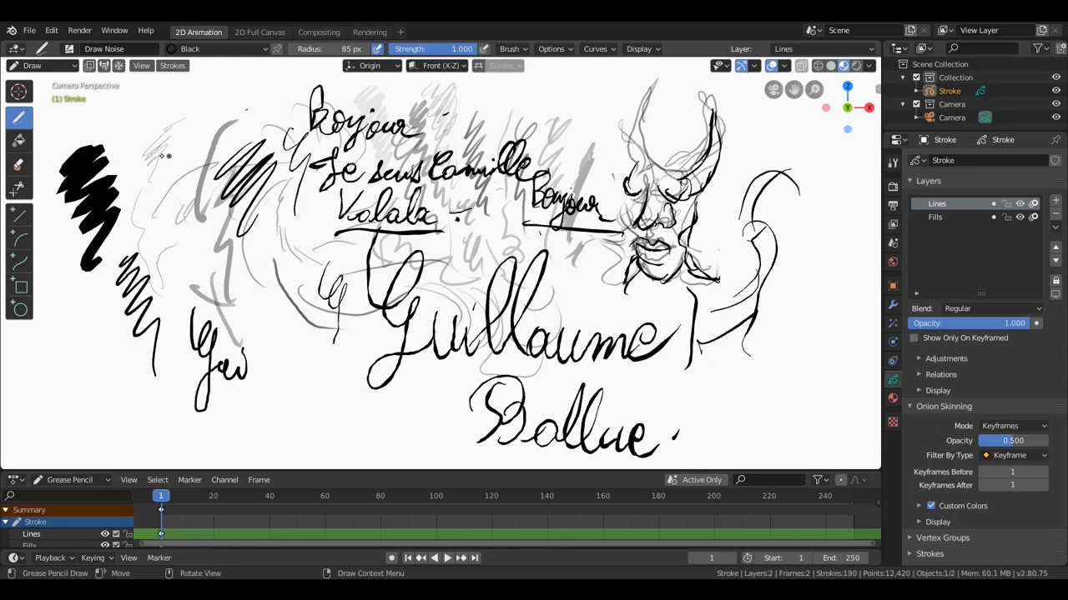
# Step: Try filling the small loop in the upper "Bonjour" and the empty canvas area with the black Fill tool
pyautogui.click(19, 140)
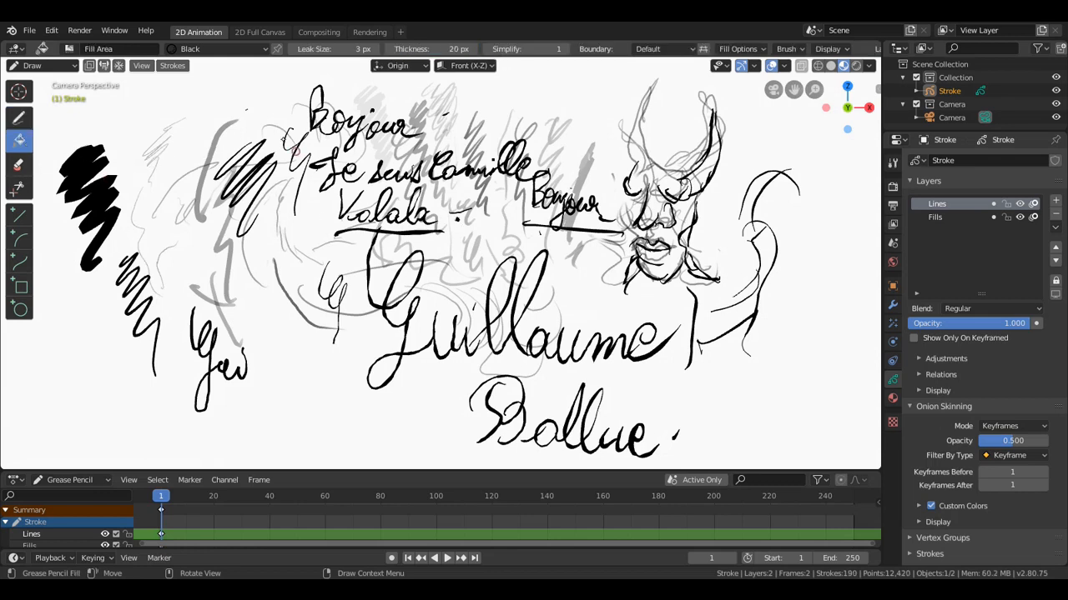
pyautogui.click(318, 97)
pyautogui.click(321, 98)
pyautogui.click(317, 102)
pyautogui.click(317, 102)
pyautogui.click(317, 96)
pyautogui.click(316, 107)
pyautogui.click(315, 110)
pyautogui.click(794, 338)
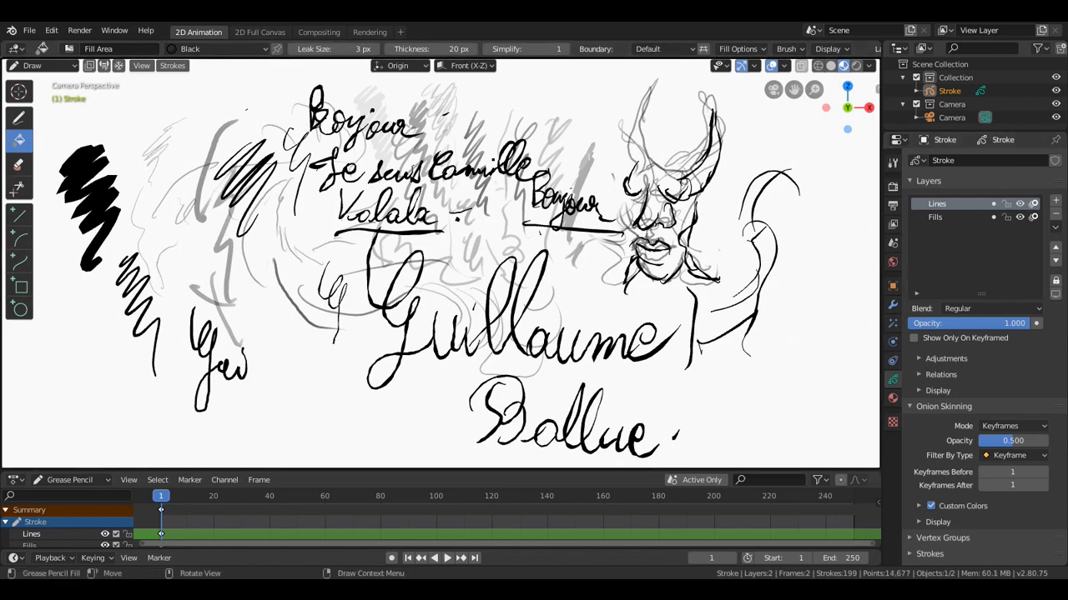
# Step: Create a new General file and discard the unsaved changes to the drawing
pyautogui.click(29, 30)
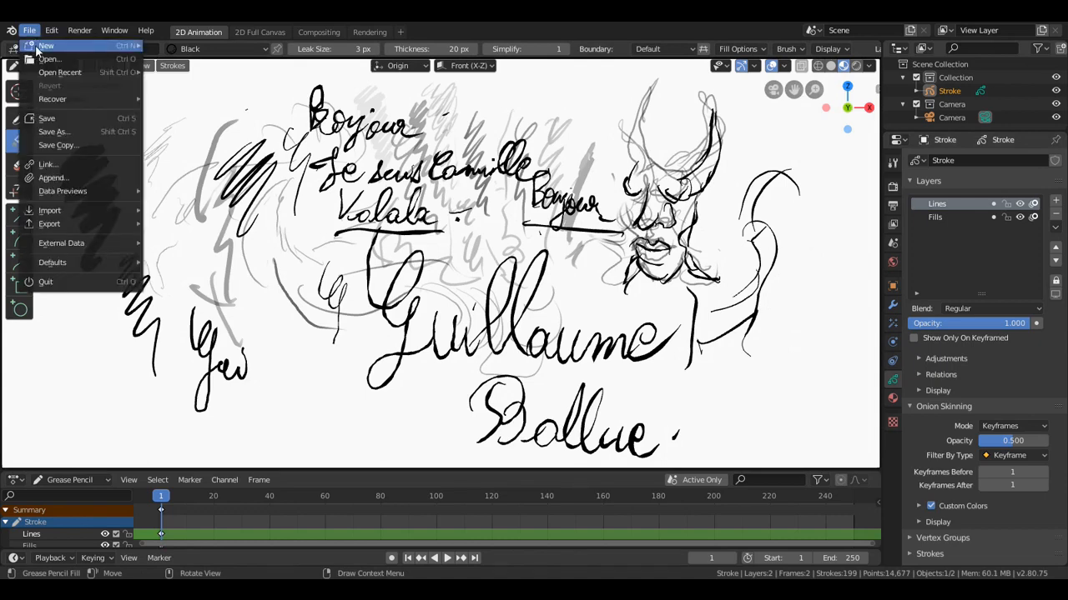
pyautogui.moveTo(37, 49)
pyautogui.click(165, 46)
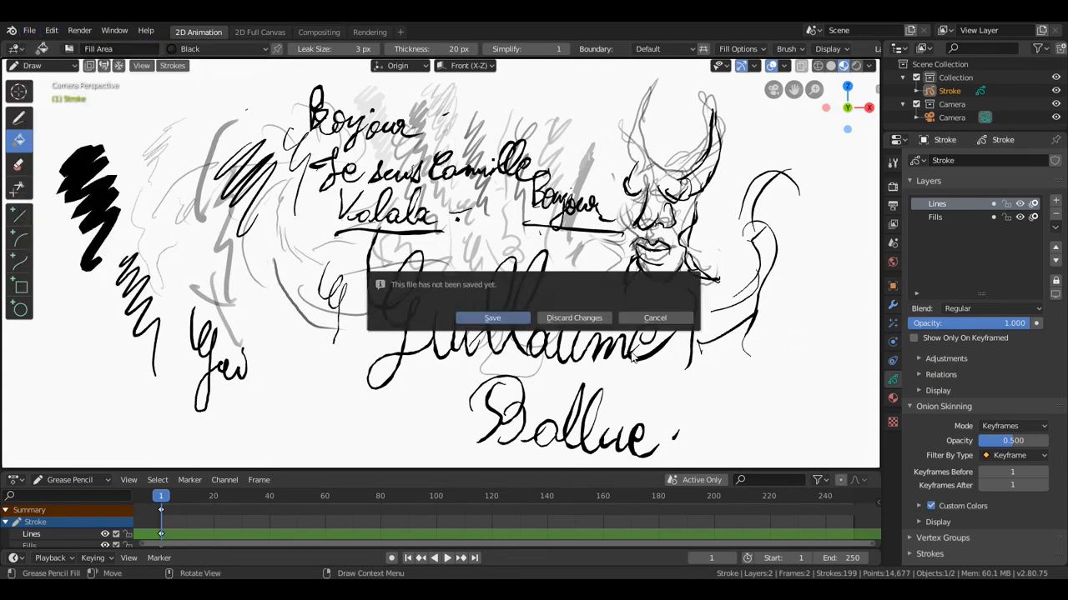
pyautogui.click(572, 316)
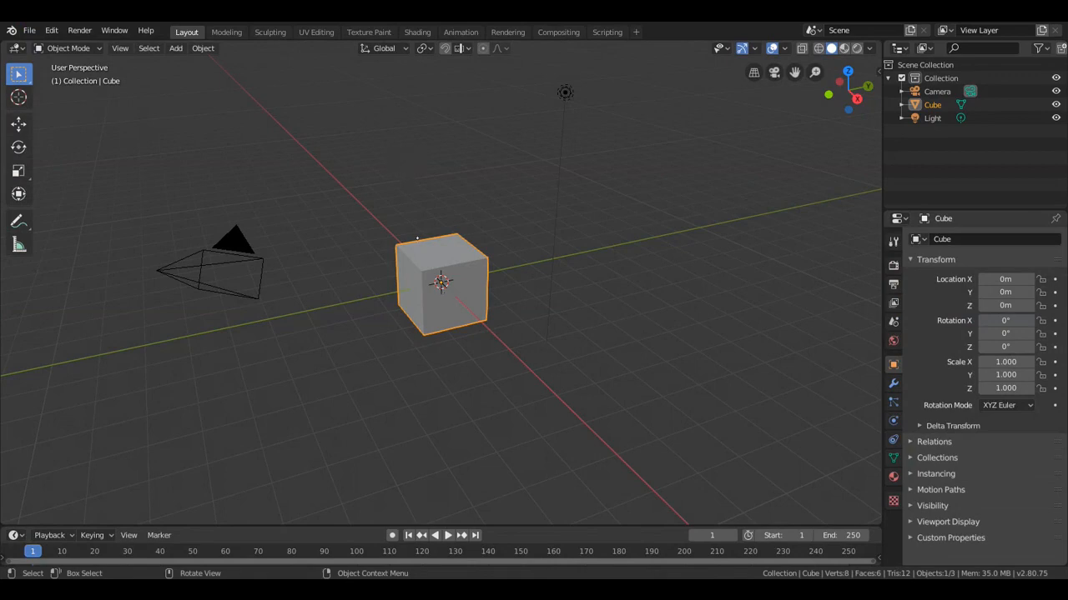
pyautogui.rightClick(459, 290)
pyautogui.click(53, 32)
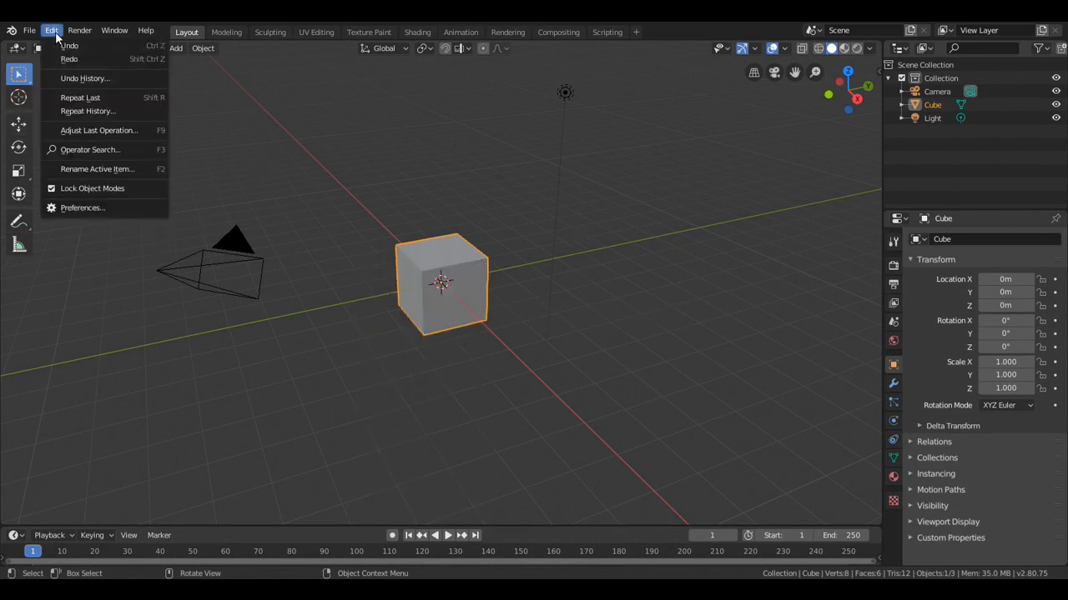
pyautogui.moveTo(87, 32)
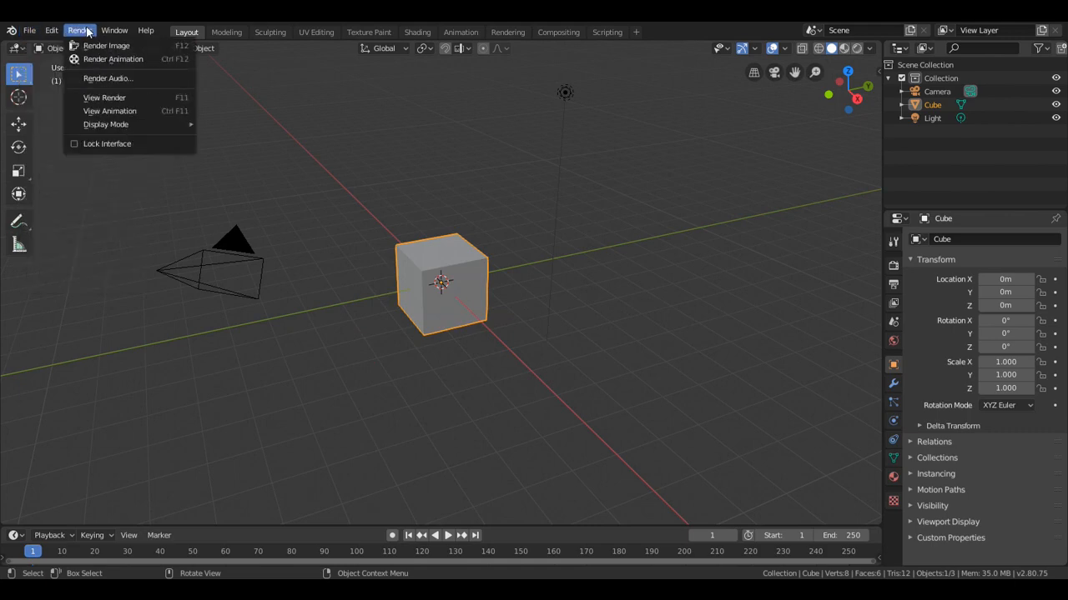
pyautogui.click(497, 132)
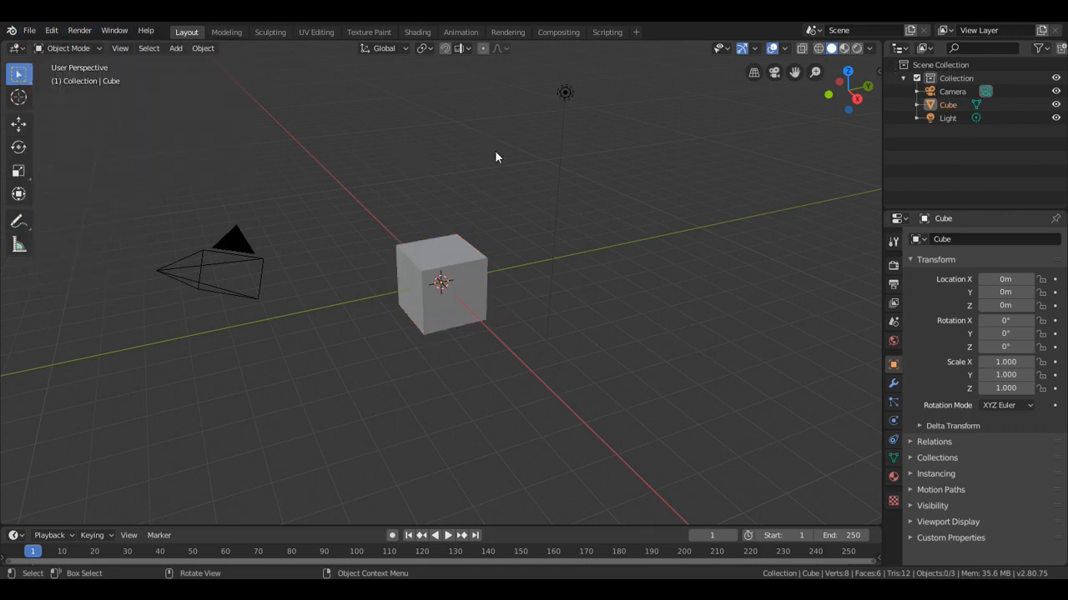
pyautogui.press('F2')
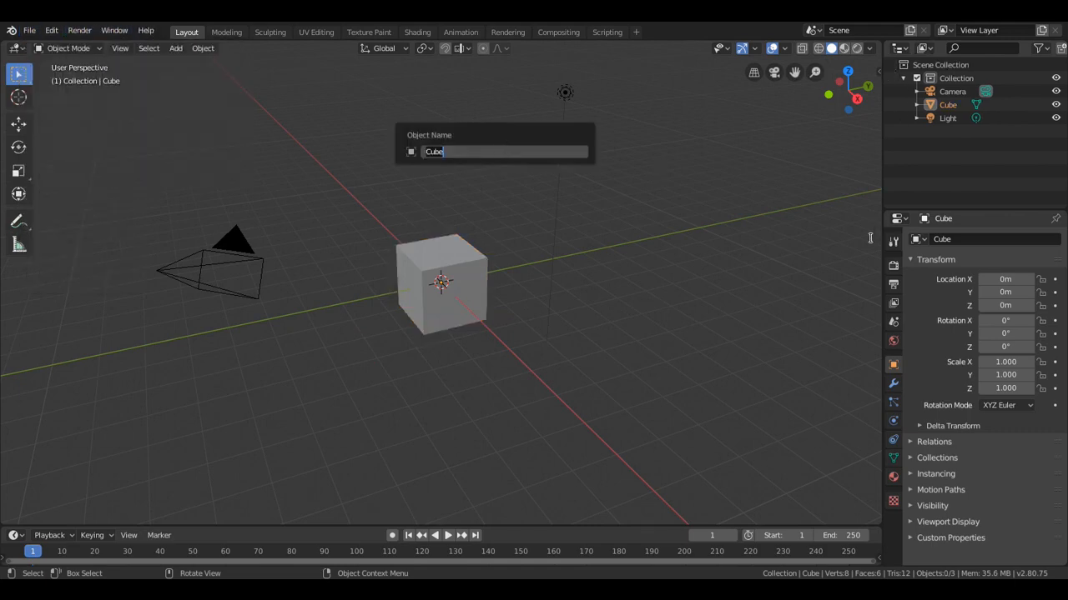
pyautogui.click(686, 252)
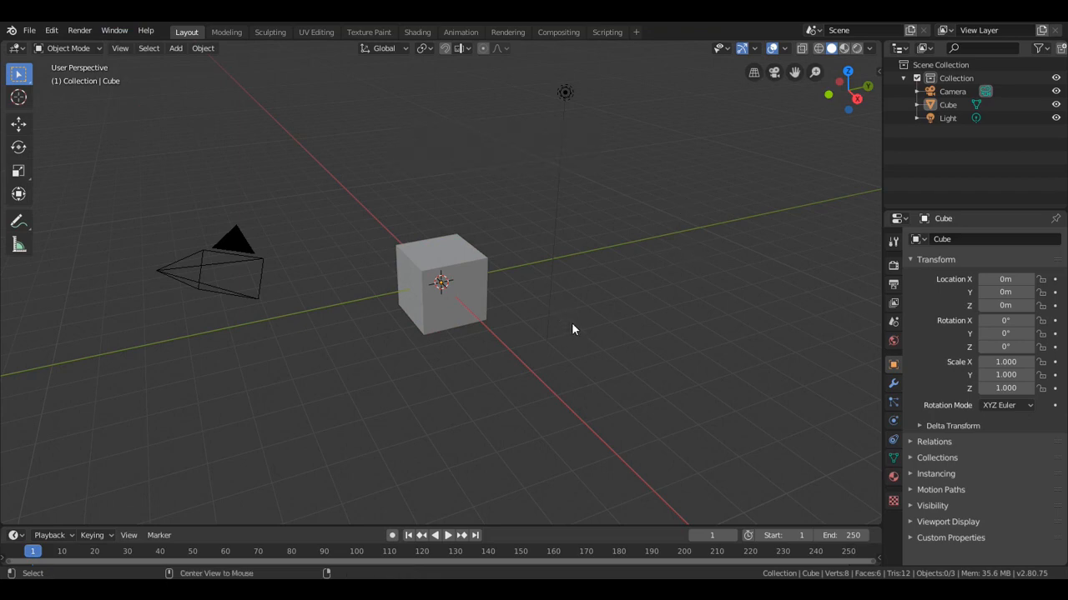
# Step: Add a Landscape mesh and move it away from the cube to about X 2.2 m, Y 6.5 m, Z 1.2 m
pyautogui.hotkey('shift', 'a')
pyautogui.moveTo(530, 255)
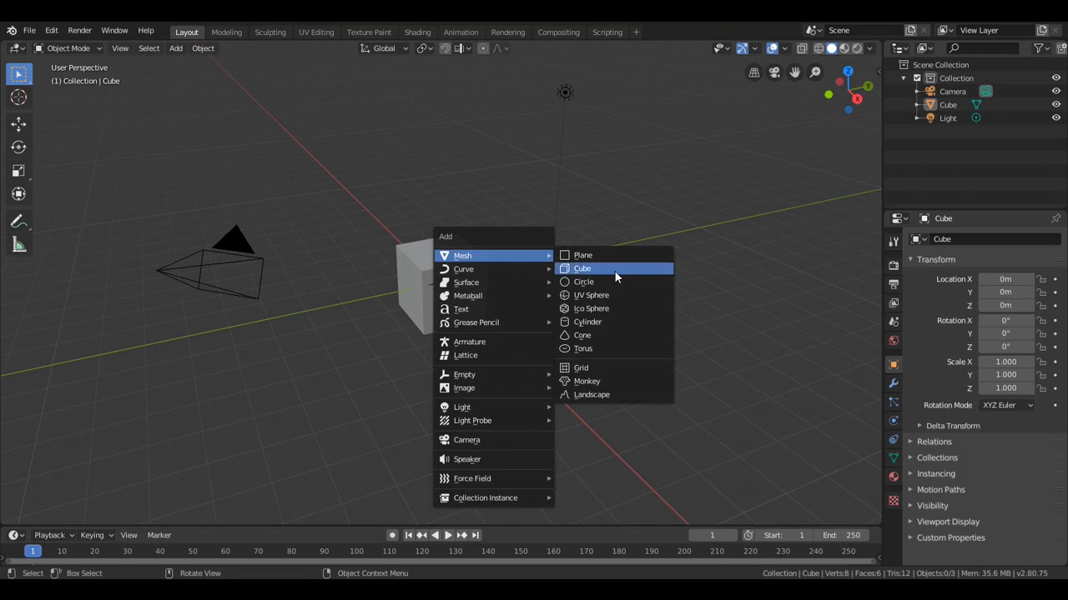
pyautogui.click(608, 396)
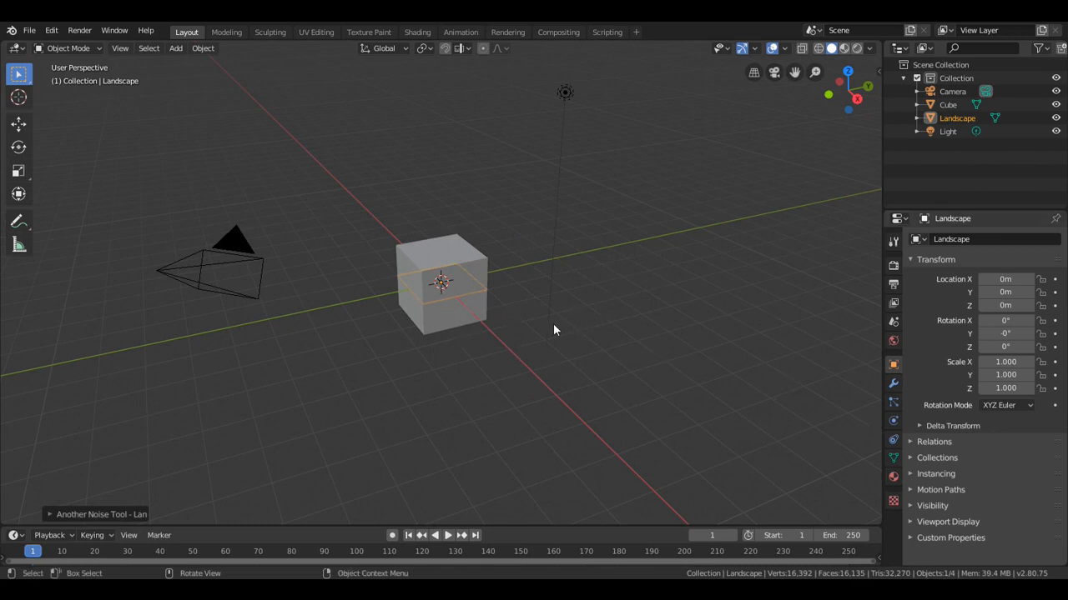
pyautogui.press('g')
pyautogui.click(757, 306)
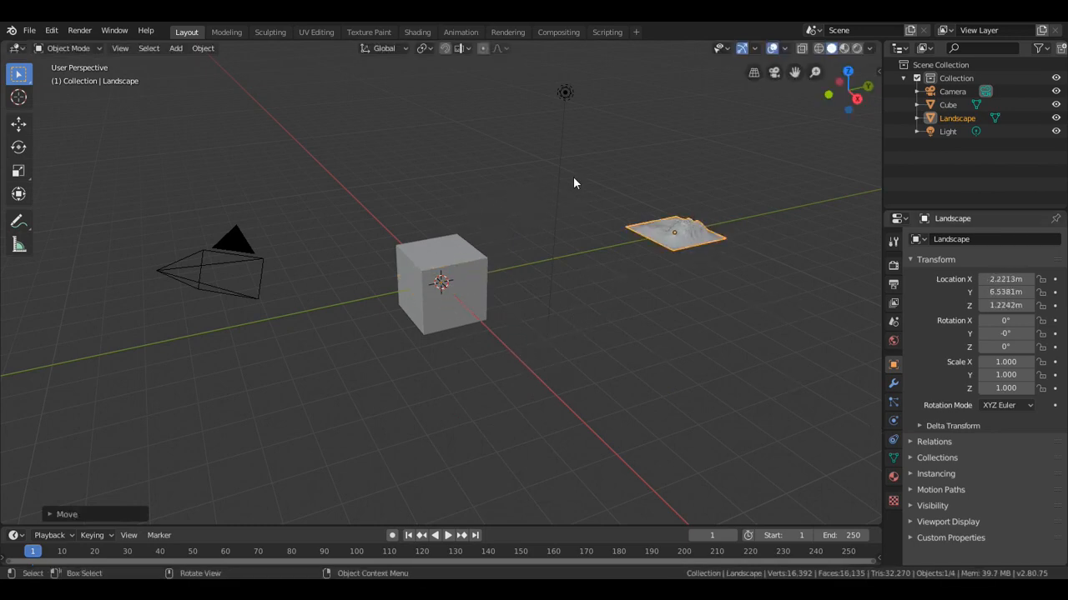
# Step: Add a blank Grease Pencil object at the world origin, then enter and leave its Edit Mode
pyautogui.scroll(2, 573, 182)
pyautogui.moveTo(744, 255); pyautogui.dragTo(484, 319, button='middle')
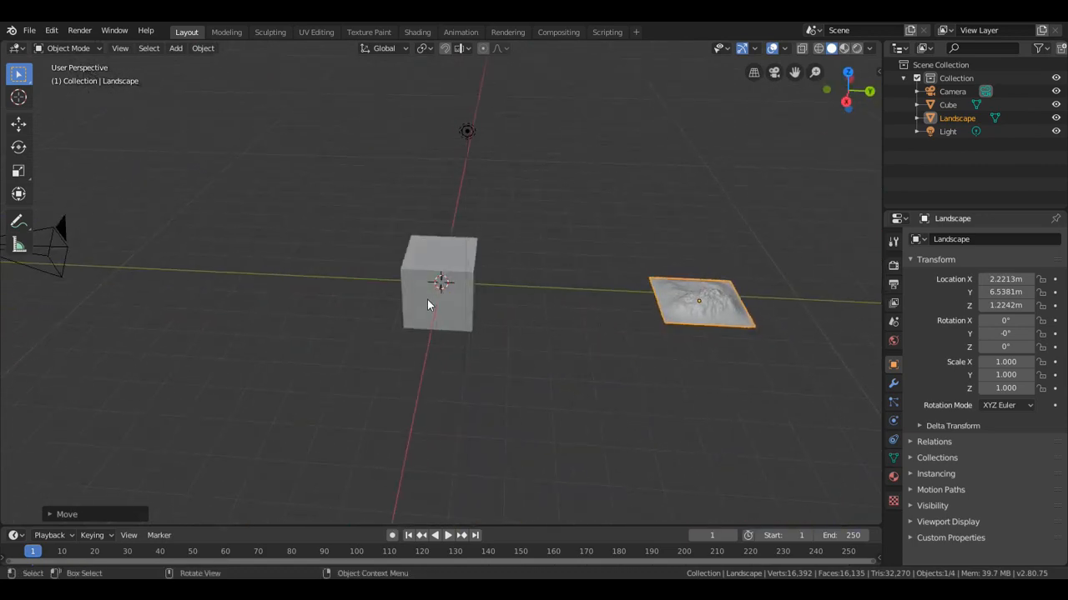
pyautogui.hotkey('shift', 'a')
pyautogui.moveTo(428, 302)
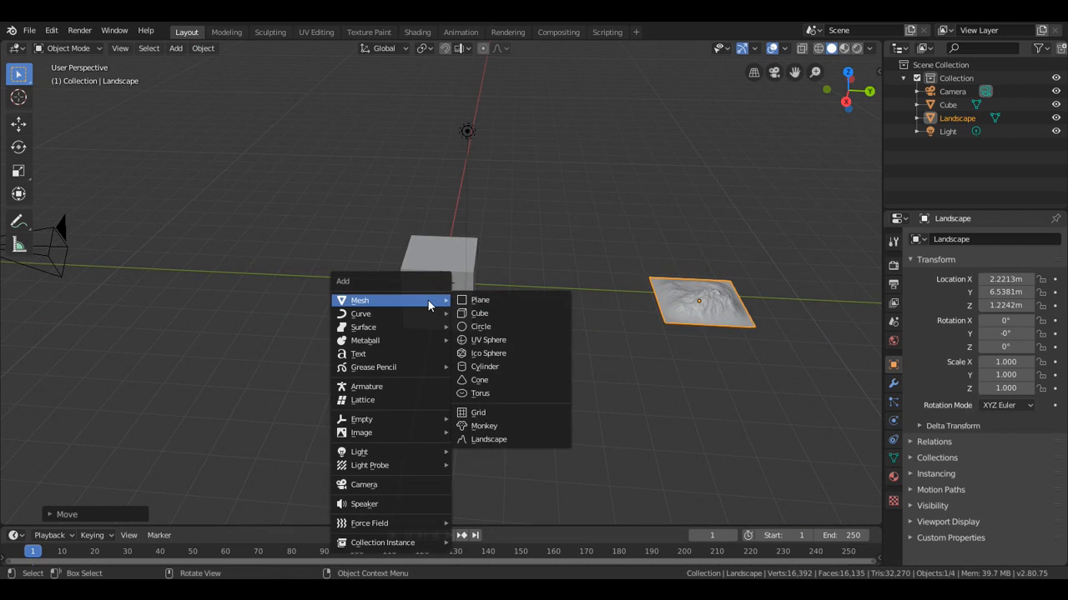
pyautogui.moveTo(430, 369)
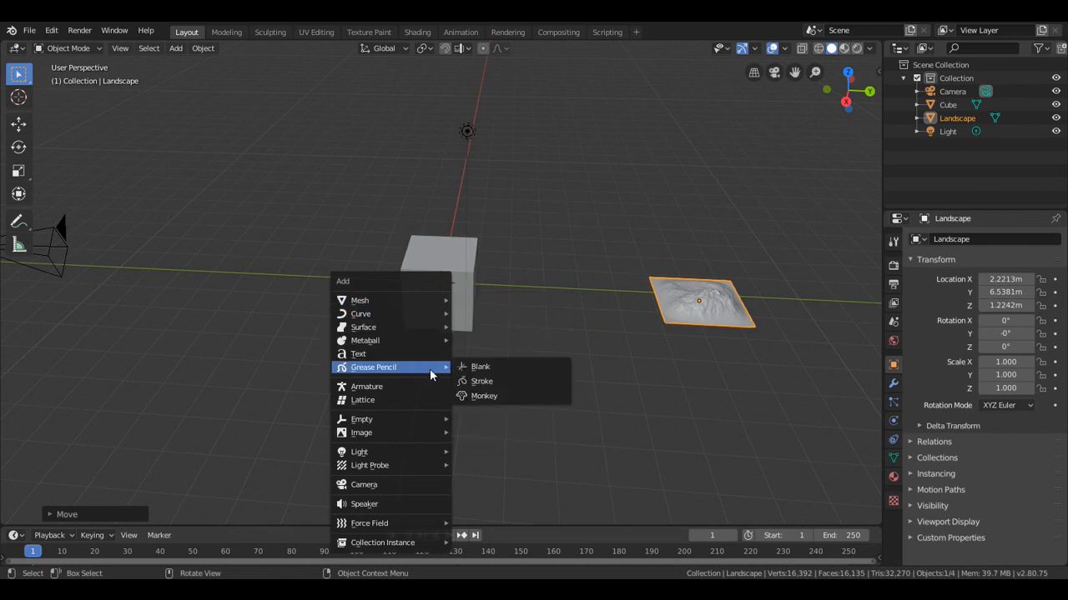
pyautogui.click(488, 370)
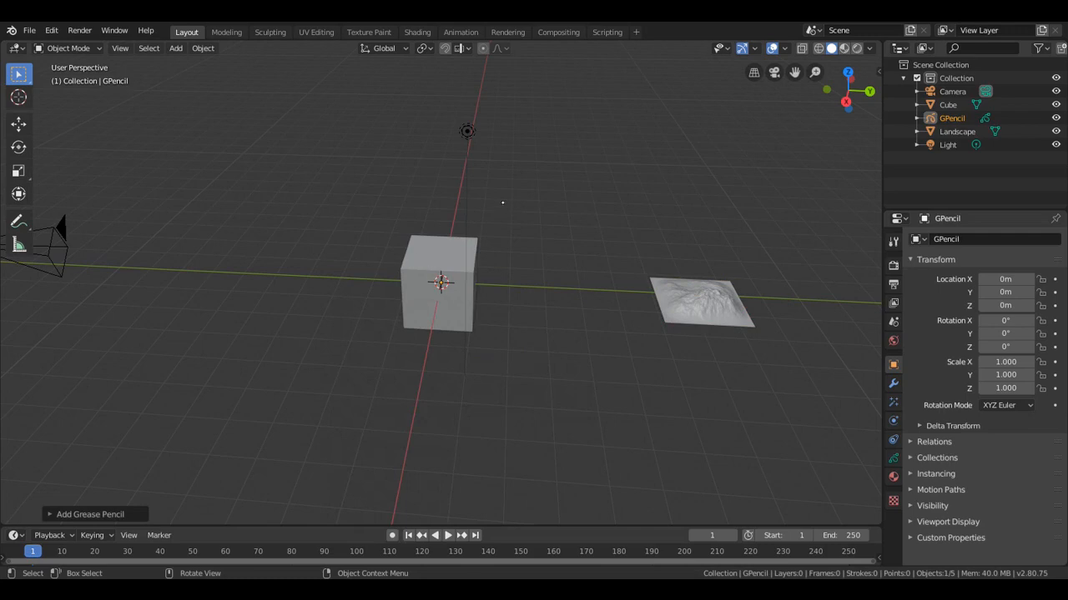
pyautogui.press('Tab')
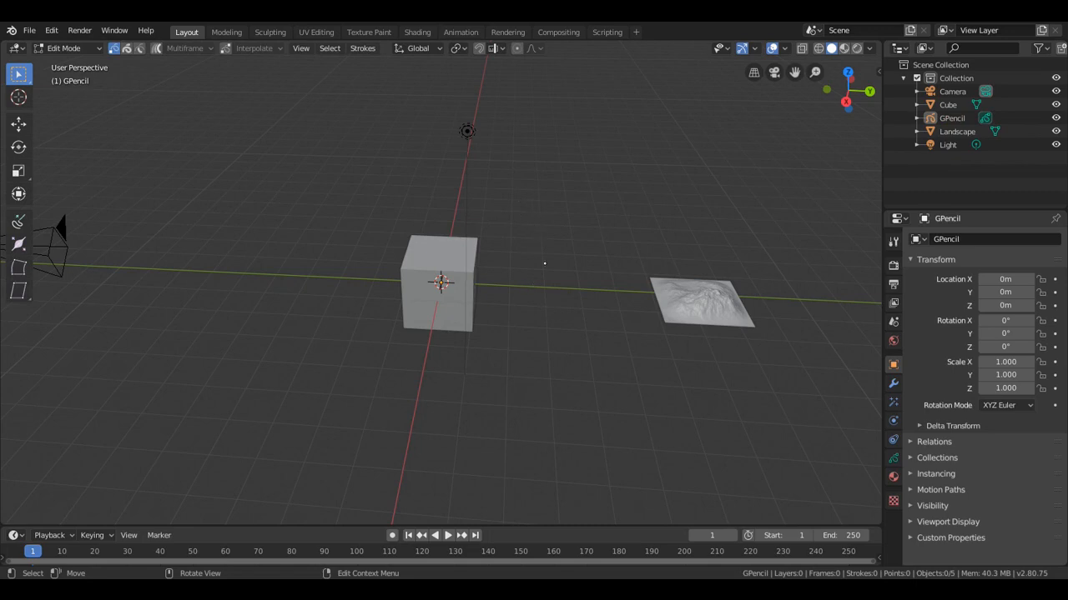
pyautogui.press('Tab')
# Step: Move the cube and the light together away from the origin, opposite the landscape, and reselect the Grease Pencil object
pyautogui.moveTo(511, 289); pyautogui.dragTo(454, 260)
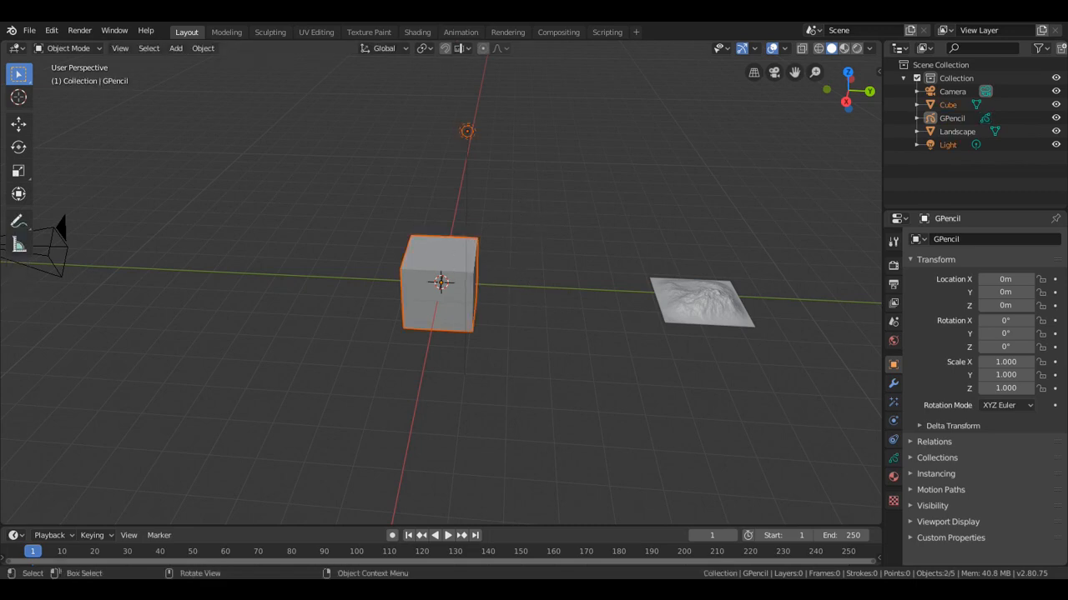
pyautogui.press('g')
pyautogui.click(385, 258)
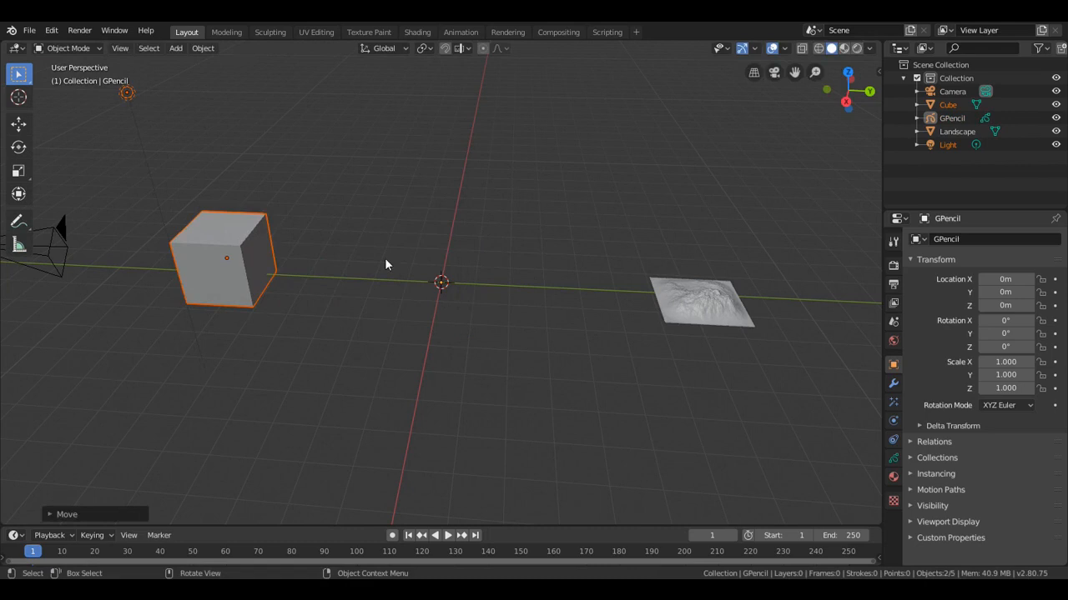
pyautogui.moveTo(510, 238); pyautogui.dragTo(374, 377)
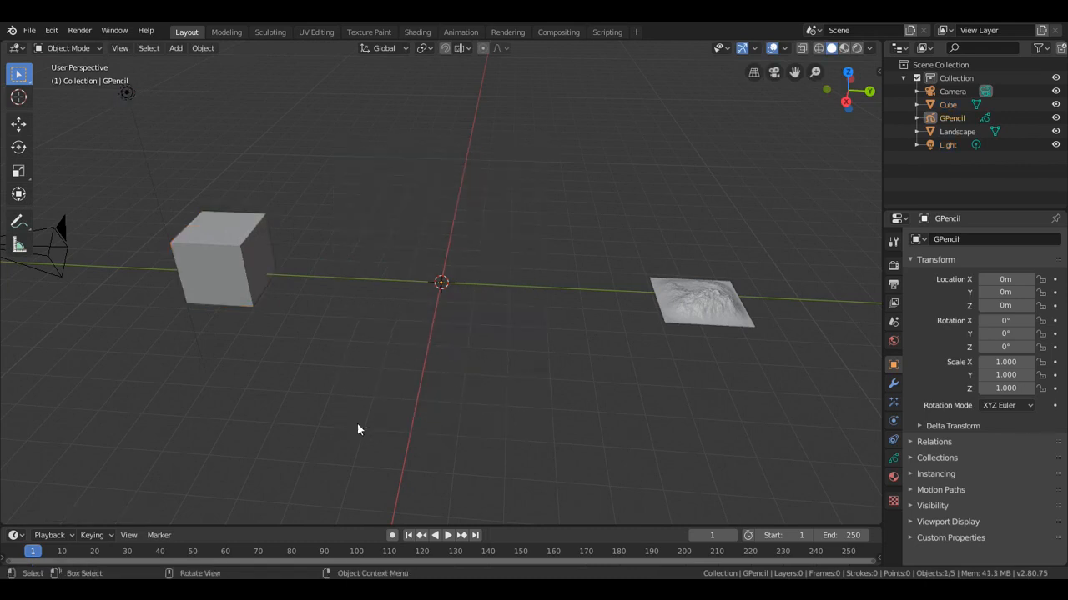
# Step: Sketch a freehand annotation around the origin with large curved outlines, concentric circles, smaller loops and a long trailing line using the Annotate tool
pyautogui.scroll(2, 430, 298)
pyautogui.moveTo(429, 293)
pyautogui.mouseDown(button='middle')
pyautogui.moveTo(419, 295)
pyautogui.moveTo(480, 265)
pyautogui.moveTo(466, 294)
pyautogui.moveTo(413, 298)
pyautogui.mouseUp(button='middle')
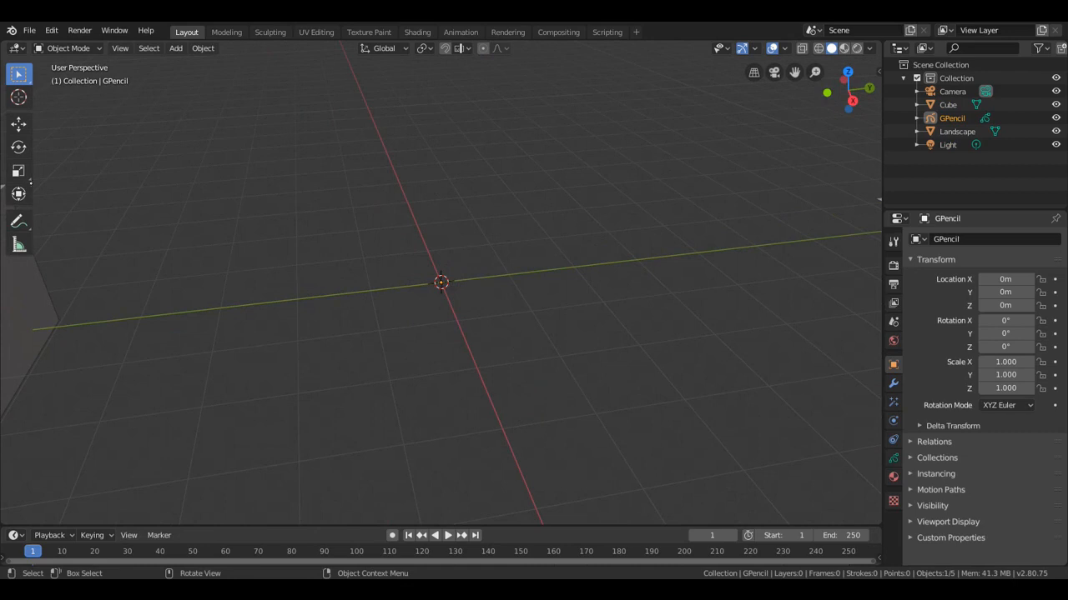
pyautogui.click(18, 221)
pyautogui.moveTo(446, 172)
pyautogui.mouseDown()
pyautogui.moveTo(440, 282)
pyautogui.moveTo(455, 362)
pyautogui.mouseUp()
pyautogui.moveTo(469, 165)
pyautogui.mouseDown()
pyautogui.moveTo(552, 303)
pyautogui.moveTo(572, 229)
pyautogui.moveTo(676, 129)
pyautogui.moveTo(547, 290)
pyautogui.moveTo(599, 268)
pyautogui.moveTo(589, 296)
pyautogui.moveTo(606, 125)
pyautogui.moveTo(576, 272)
pyautogui.moveTo(630, 278)
pyautogui.moveTo(518, 392)
pyautogui.mouseUp()
pyautogui.moveTo(554, 346)
pyautogui.mouseDown()
pyautogui.moveTo(599, 360)
pyautogui.moveTo(477, 446)
pyautogui.moveTo(488, 459)
pyautogui.mouseUp()
pyautogui.moveTo(588, 415); pyautogui.dragTo(607, 447)
pyautogui.moveTo(604, 360); pyautogui.dragTo(691, 335)
pyautogui.moveTo(625, 378); pyautogui.dragTo(699, 349)
pyautogui.moveTo(671, 324); pyautogui.dragTo(736, 286)
pyautogui.moveTo(639, 331); pyautogui.dragTo(667, 374)
pyautogui.moveTo(602, 365); pyautogui.dragTo(667, 360)
pyautogui.moveTo(676, 357)
pyautogui.mouseDown()
pyautogui.moveTo(706, 343)
pyautogui.moveTo(699, 378)
pyautogui.mouseUp()
pyautogui.moveTo(665, 380); pyautogui.dragTo(700, 404)
pyautogui.moveTo(707, 364)
pyautogui.mouseDown()
pyautogui.moveTo(715, 397)
pyautogui.moveTo(817, 490)
pyautogui.mouseUp()
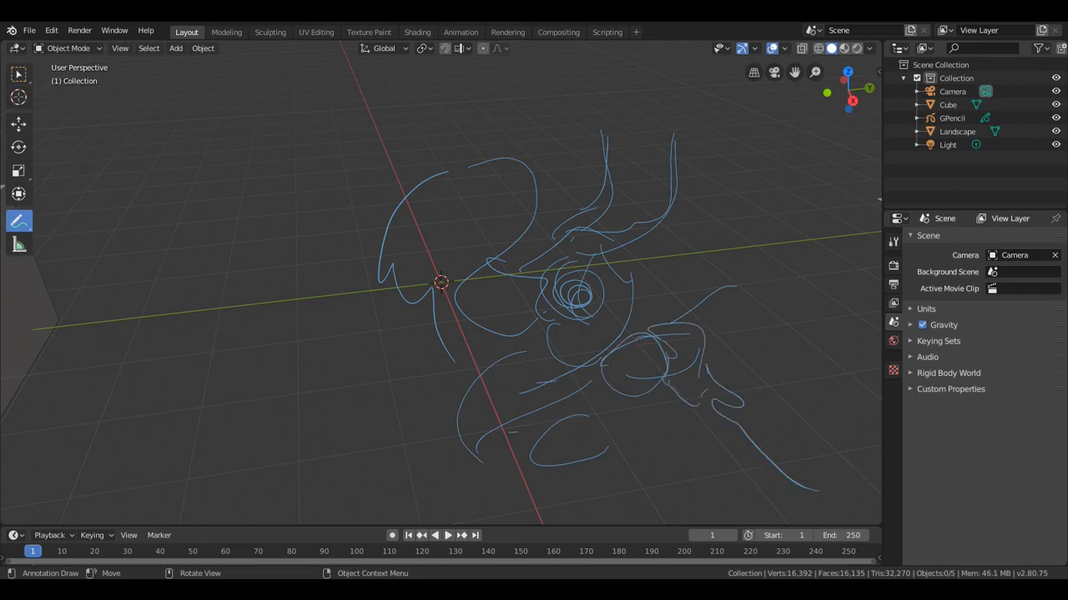